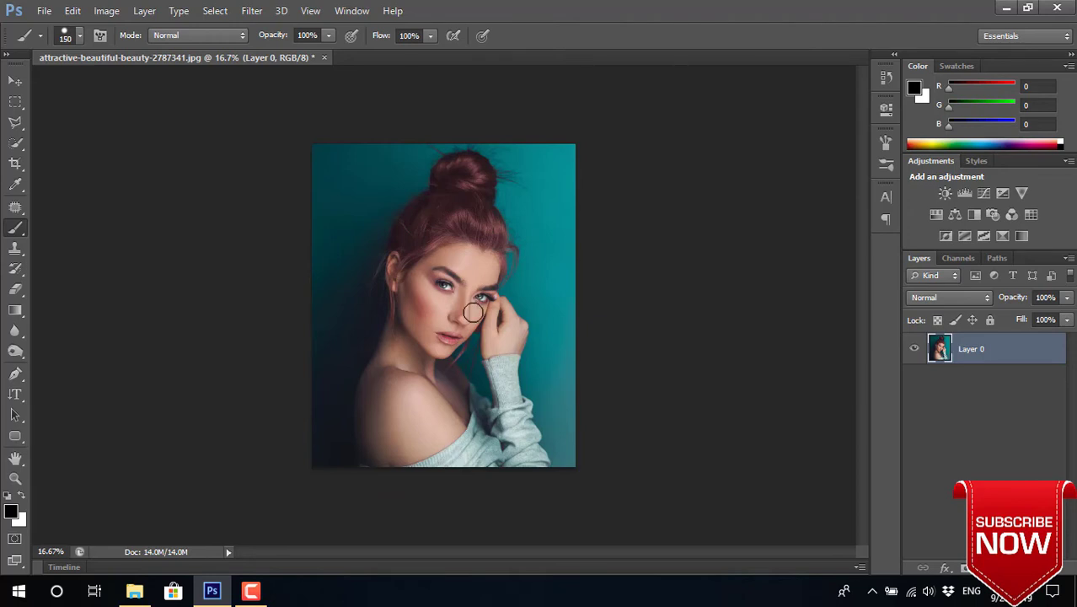
# - Duplicate Layer 0 into Layer 0 copy and hide the original Layer 0
pyautogui.hotkey('ctrl', '+')
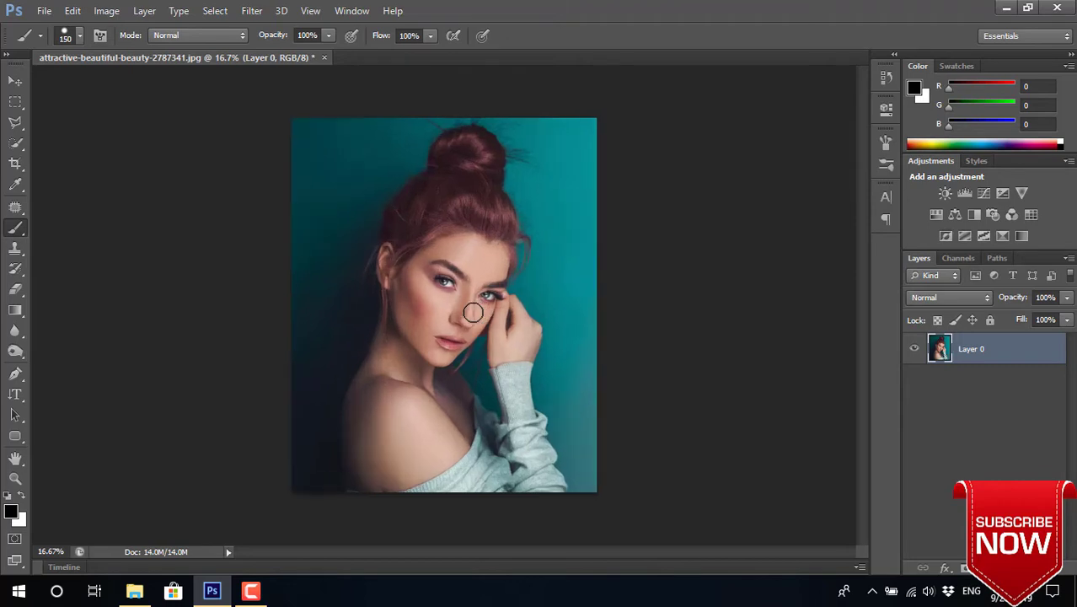
pyautogui.hotkey('ctrl', '-')
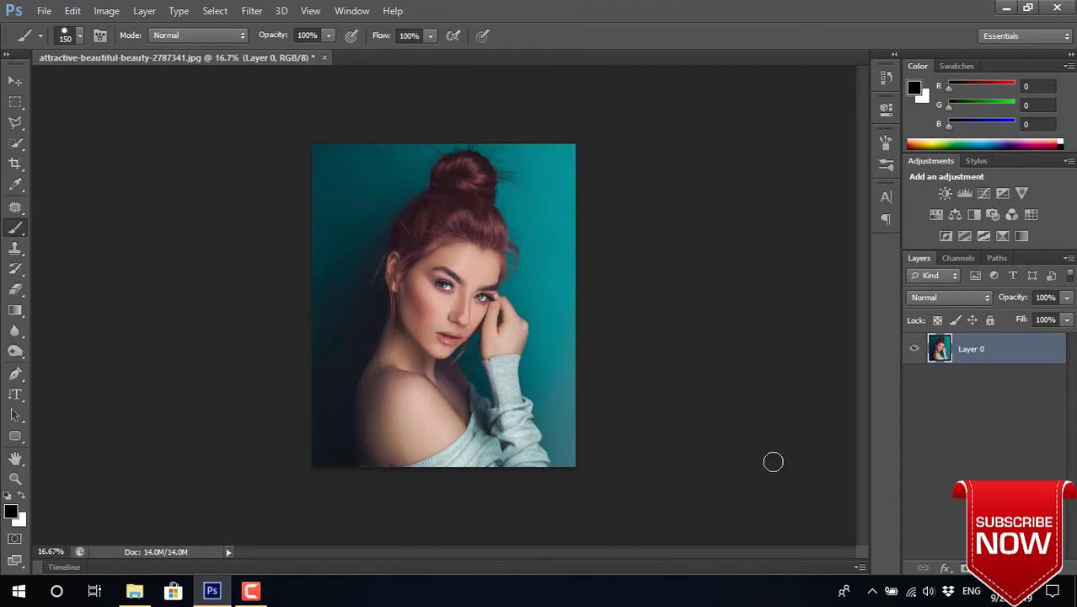
pyautogui.hotkey('ctrl', 'j')
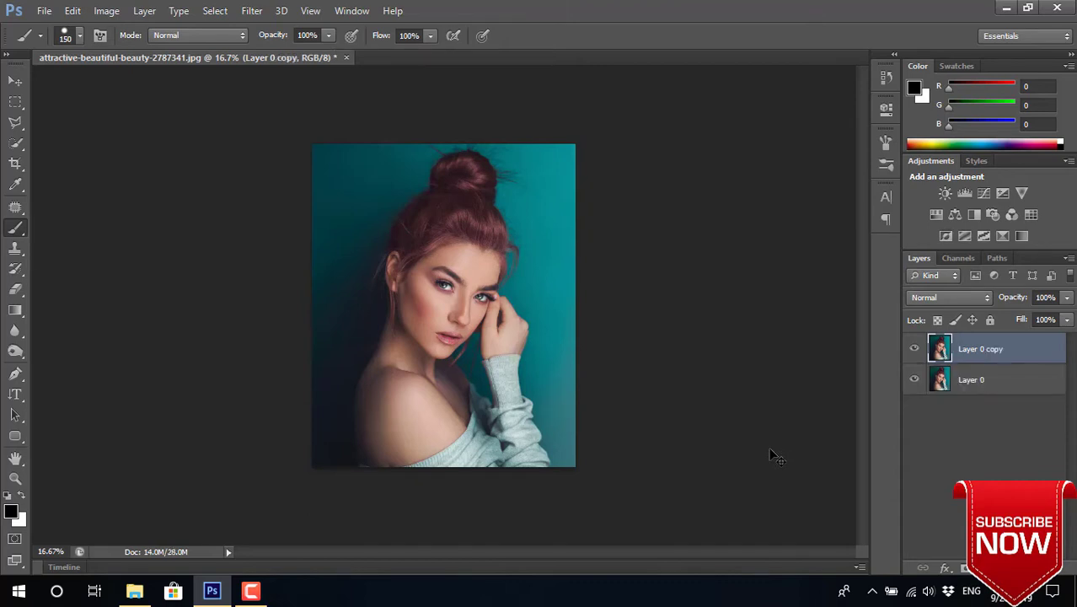
pyautogui.click(915, 380)
# - Quick-select the woman's hair bun, left hair edge, shoulder and sleeve
pyautogui.click(16, 144)
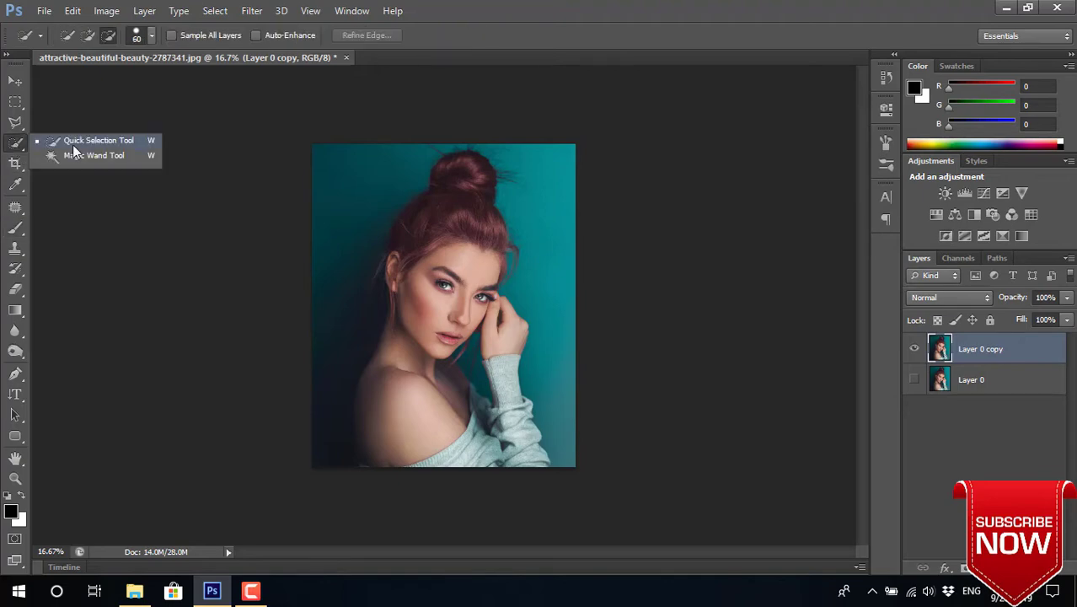
pyautogui.click(74, 145)
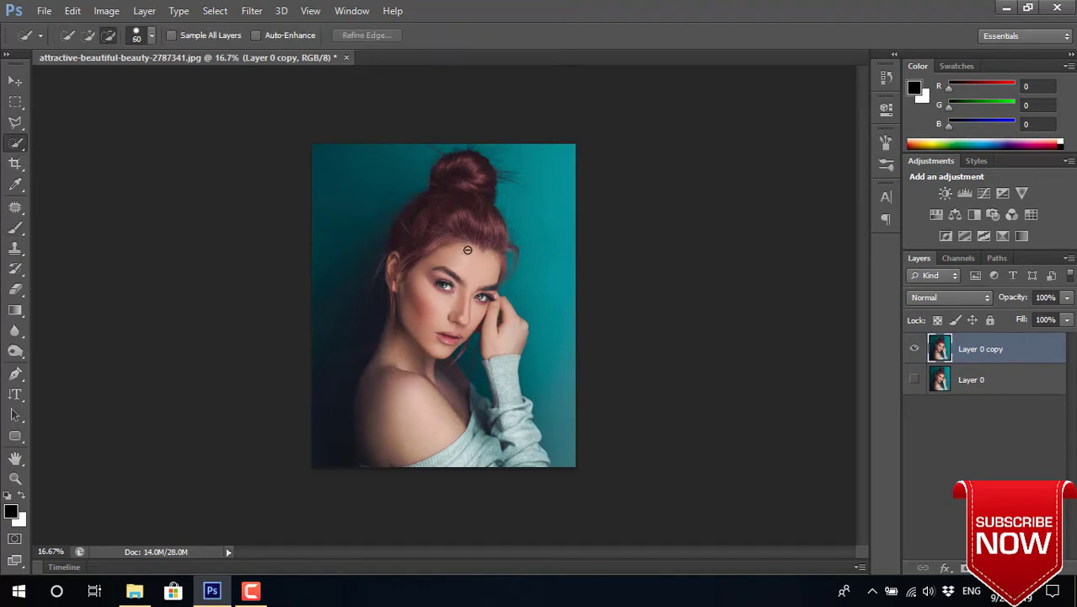
pyautogui.keyDown('alt'); pyautogui.scroll(2, 467, 250); pyautogui.keyUp('alt')
pyautogui.keyDown('alt'); pyautogui.scroll(1, 455, 286); pyautogui.keyUp('alt')
pyautogui.scroll(3, 440, 307)
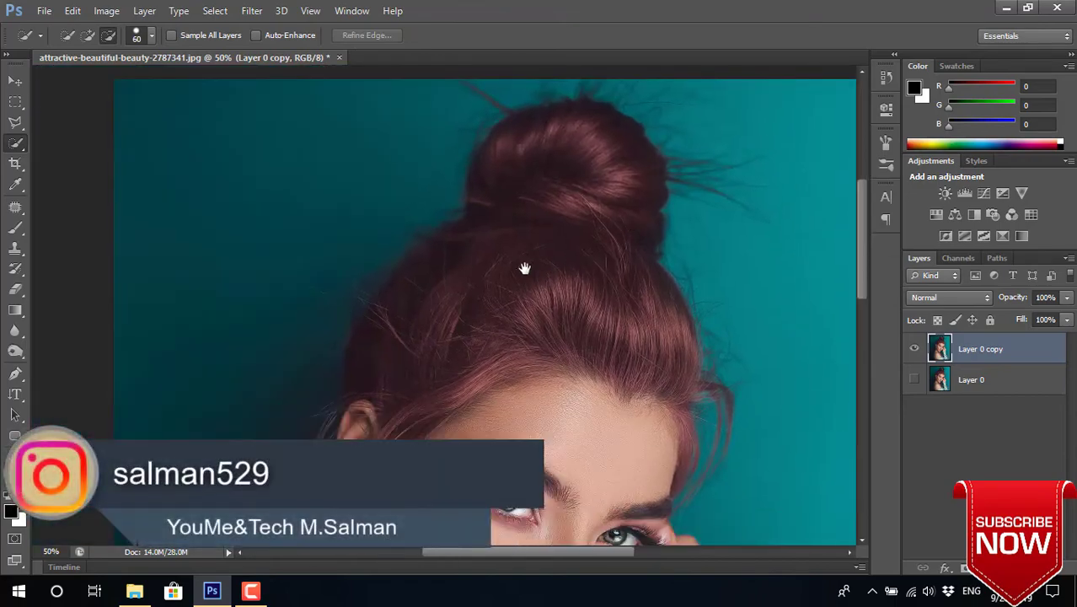
pyautogui.moveTo(560, 113); pyautogui.dragTo(409, 321)
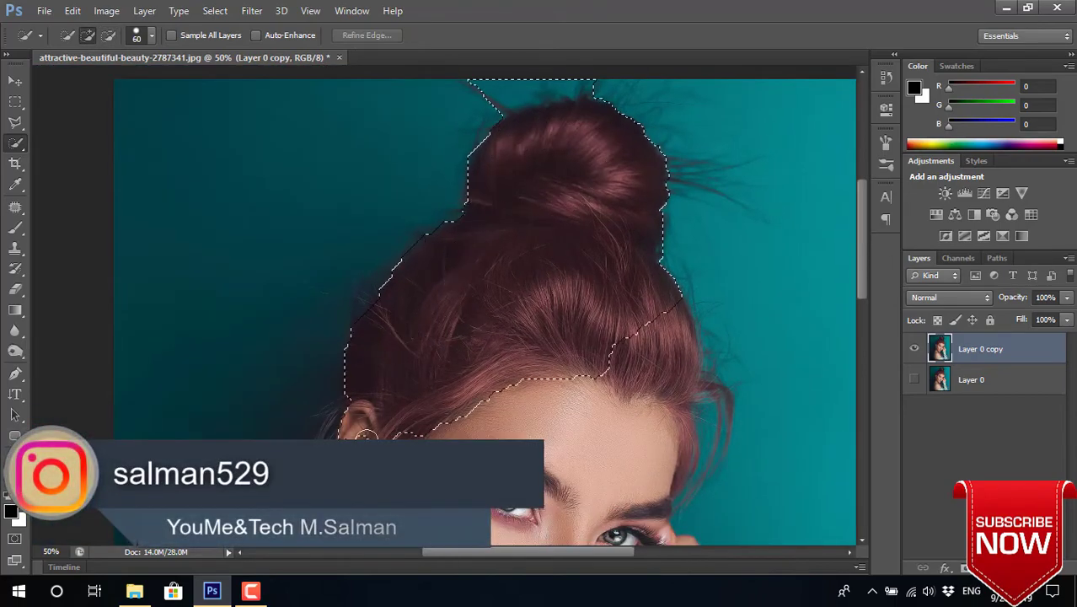
pyautogui.moveTo(401, 385); pyautogui.dragTo(405, 240)
pyautogui.scroll(-3, 395, 219)
pyautogui.moveTo(665, 194)
pyautogui.mouseDown()
pyautogui.moveTo(653, 228)
pyautogui.moveTo(690, 414)
pyautogui.mouseUp()
pyautogui.moveTo(616, 309); pyautogui.dragTo(539, 97)
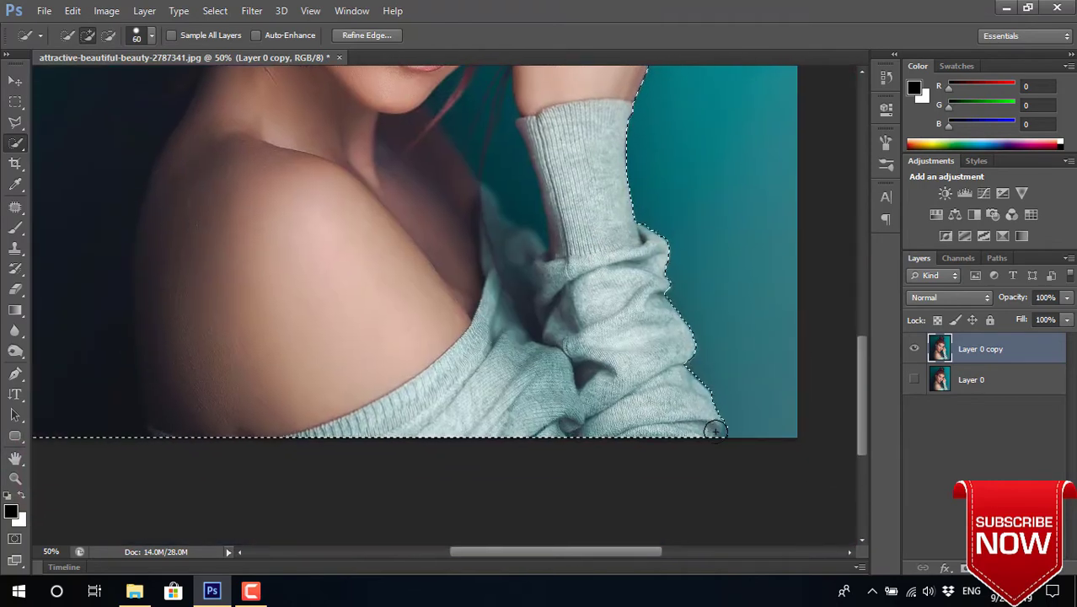
pyautogui.moveTo(332, 281); pyautogui.dragTo(510, 379)
# - Subtract the teal background around the shoulder and neck, keeping the whole shoulder selected
pyautogui.click(107, 34)
pyautogui.moveTo(212, 521)
pyautogui.mouseDown()
pyautogui.moveTo(337, 509)
pyautogui.moveTo(286, 303)
pyautogui.moveTo(313, 428)
pyautogui.mouseUp()
pyautogui.click(88, 35)
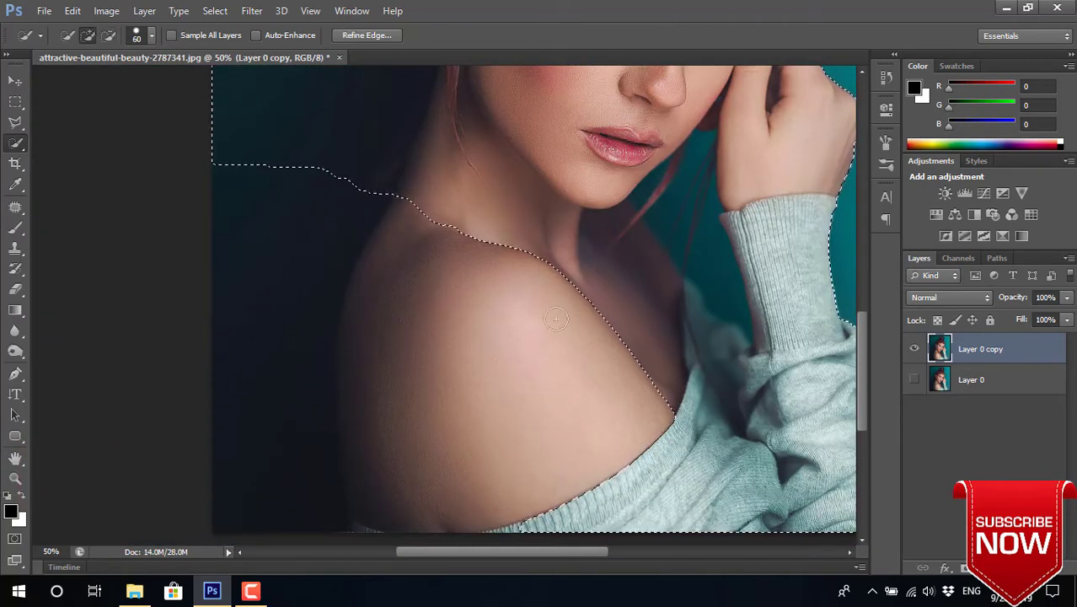
pyautogui.moveTo(586, 296)
pyautogui.mouseDown()
pyautogui.moveTo(406, 365)
pyautogui.moveTo(394, 416)
pyautogui.moveTo(361, 439)
pyautogui.moveTo(355, 501)
pyautogui.moveTo(354, 382)
pyautogui.mouseUp()
pyautogui.scroll(4, 407, 247)
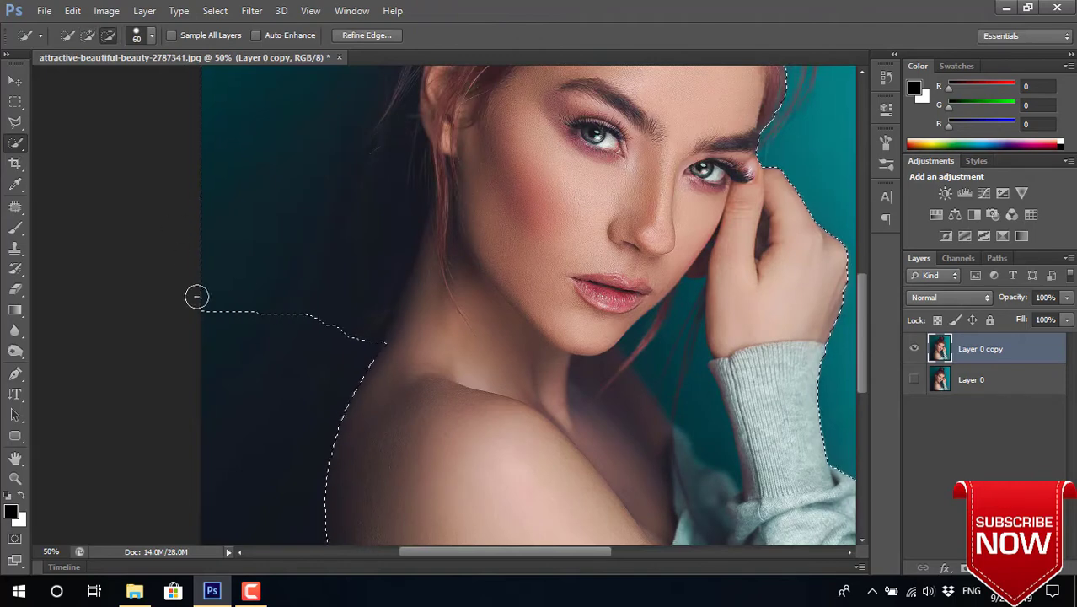
pyautogui.moveTo(217, 271); pyautogui.dragTo(249, 146)
pyautogui.scroll(5, 253, 148)
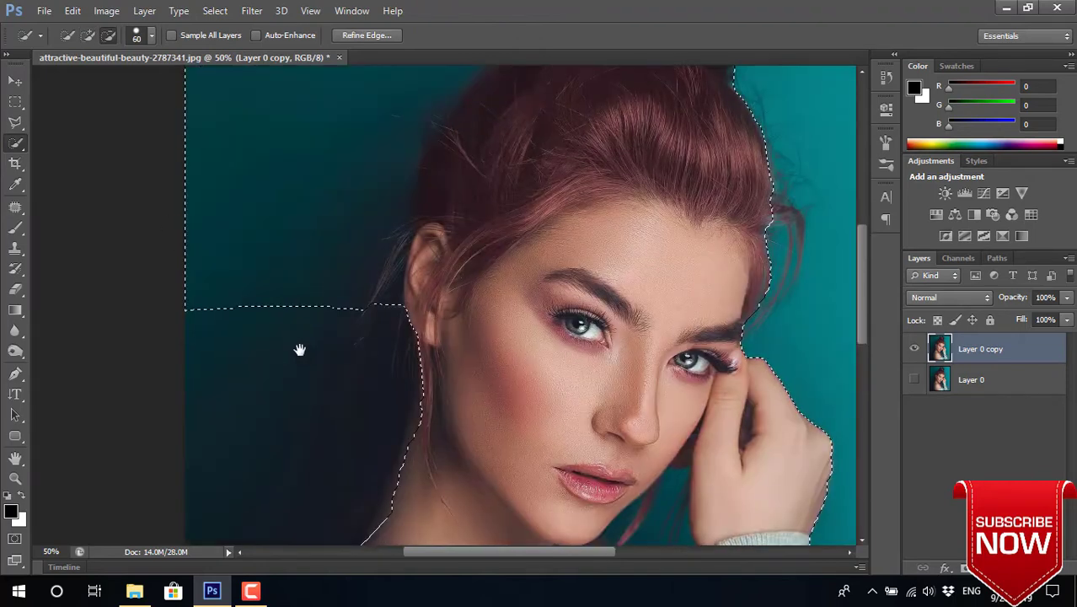
pyautogui.scroll(6, 200, 271)
pyautogui.hscroll(4, 252, 244)
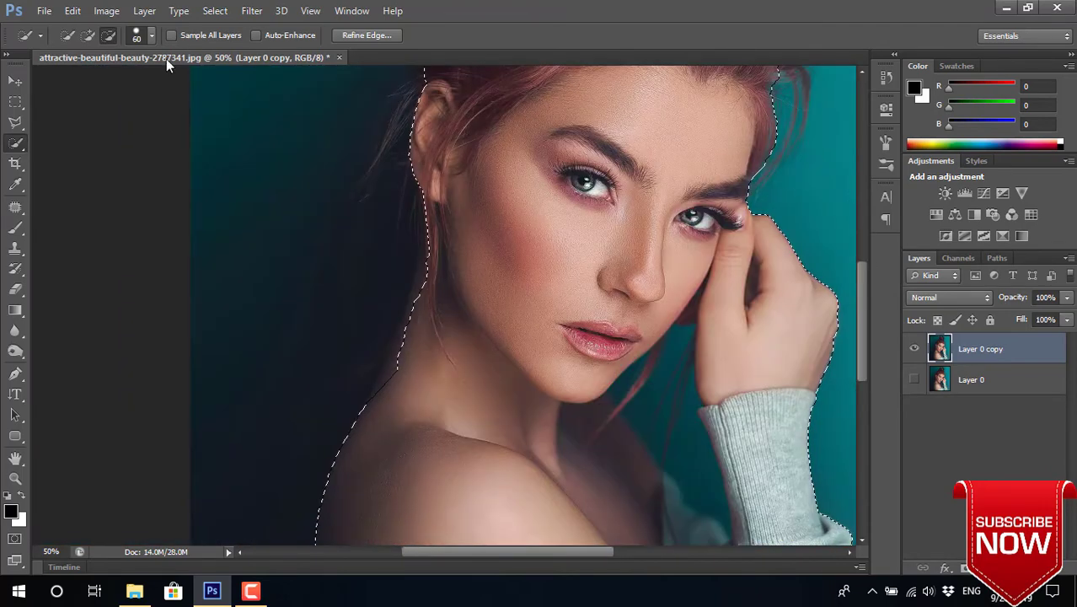
pyautogui.moveTo(425, 278); pyautogui.dragTo(397, 384)
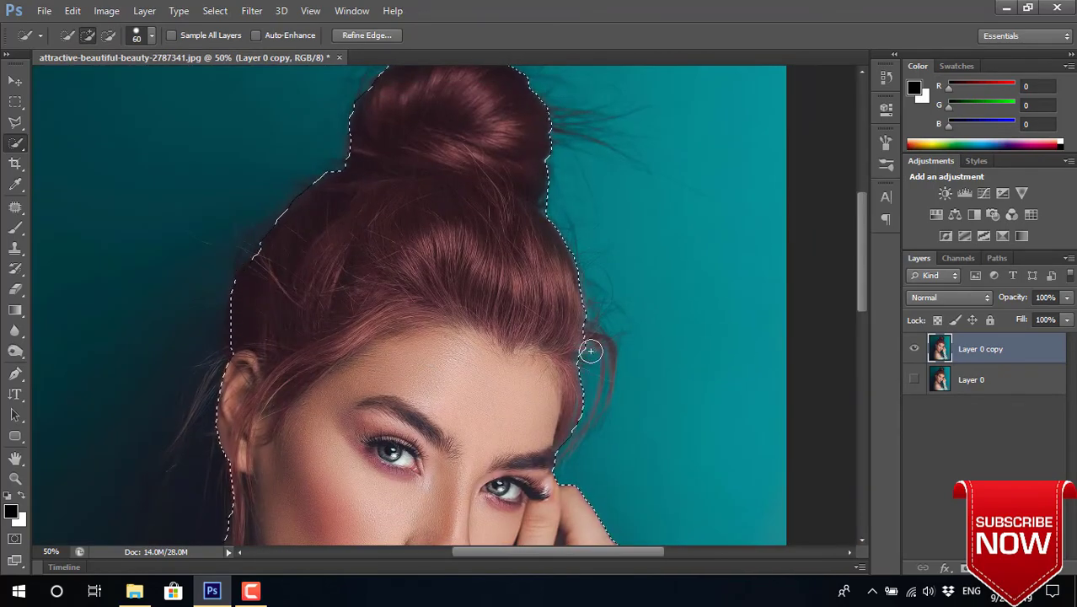
# - Turn the woman selection into a layer mask on Layer 0 copy
pyautogui.hotkey('ctrl', '-')
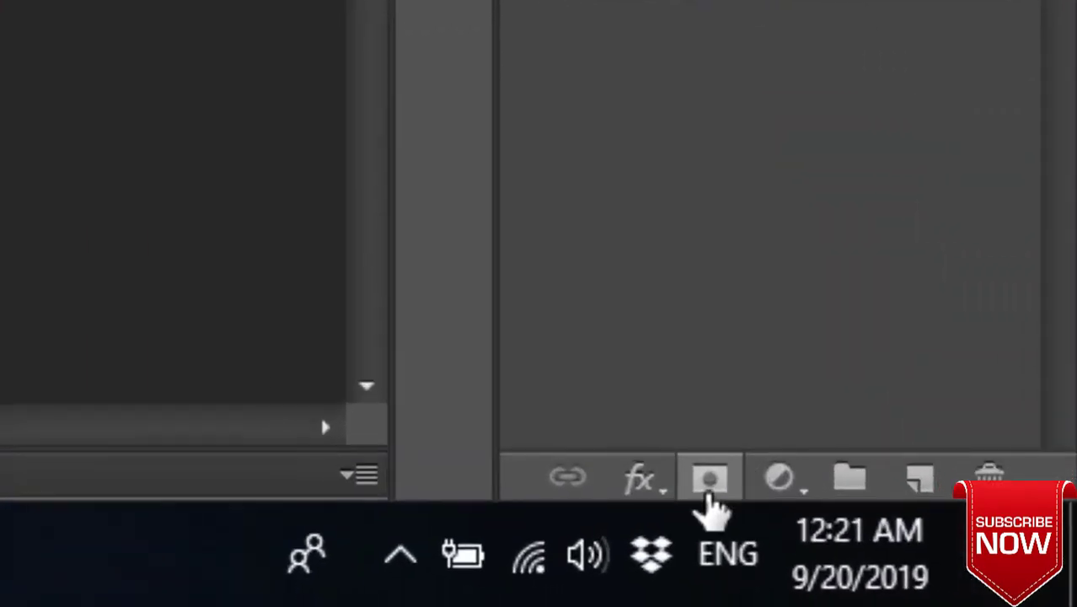
pyautogui.click(709, 493)
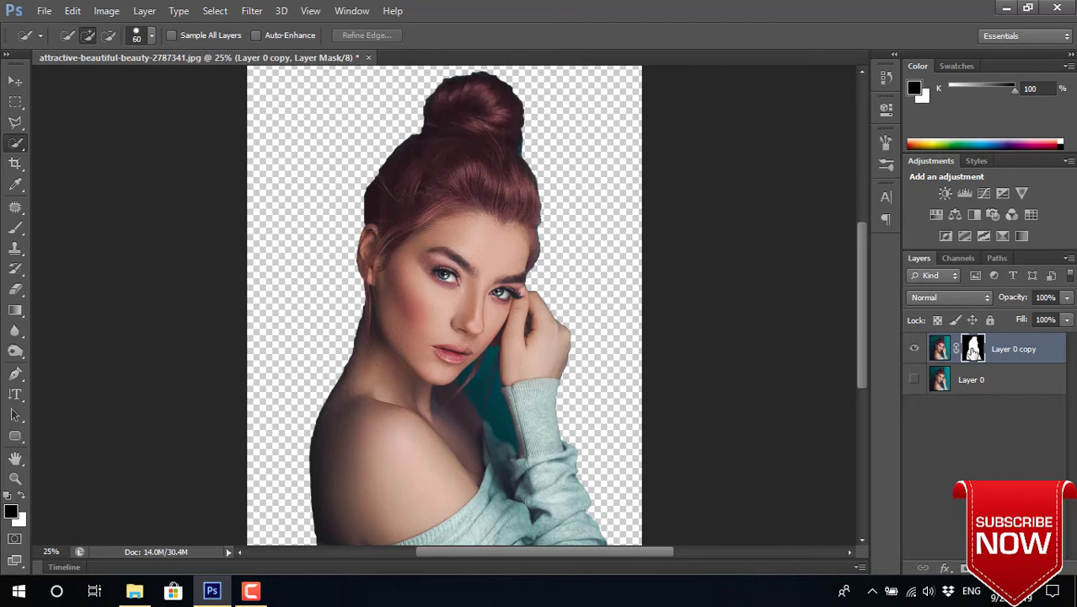
# - Refine the mask: Radius 23.2 px, Smooth 17, Feather 1.4 px, Contrast 21%, Shift Edge -7%
pyautogui.rightClick(972, 349)
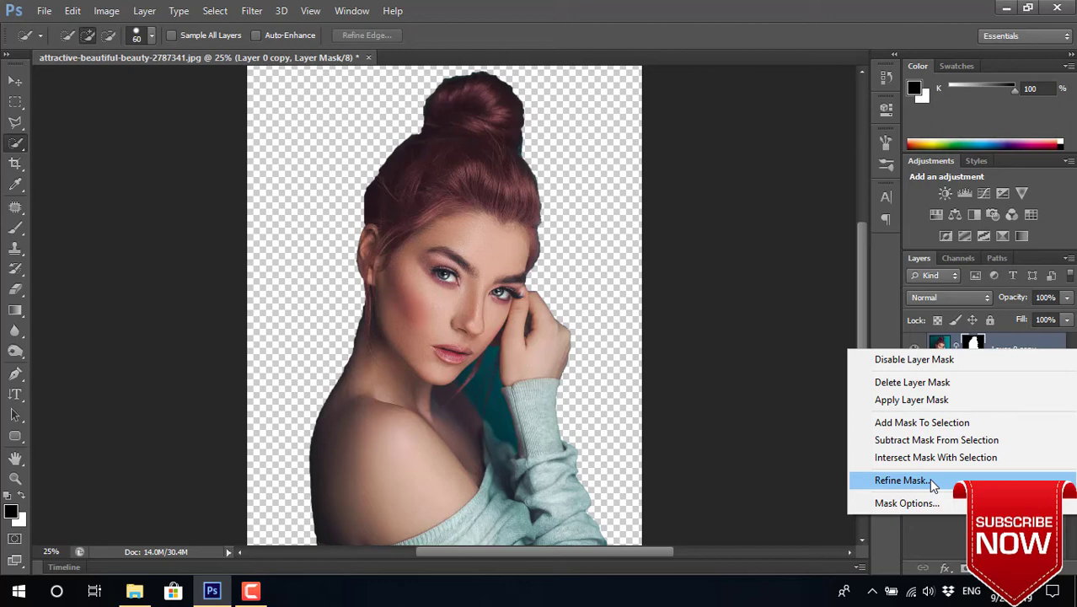
pyautogui.click(930, 479)
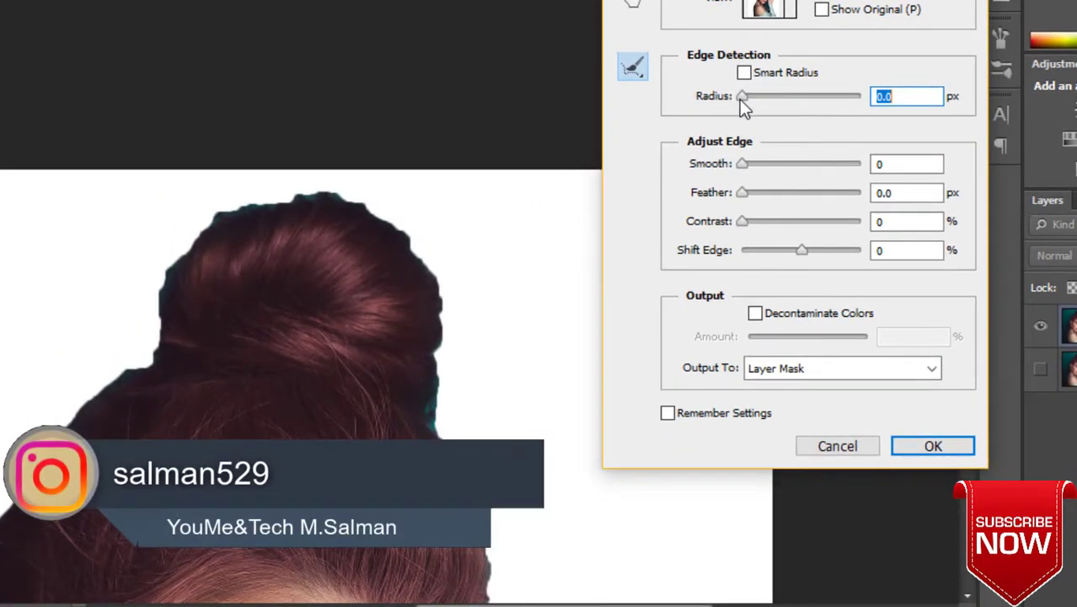
pyautogui.moveTo(740, 95); pyautogui.dragTo(799, 98)
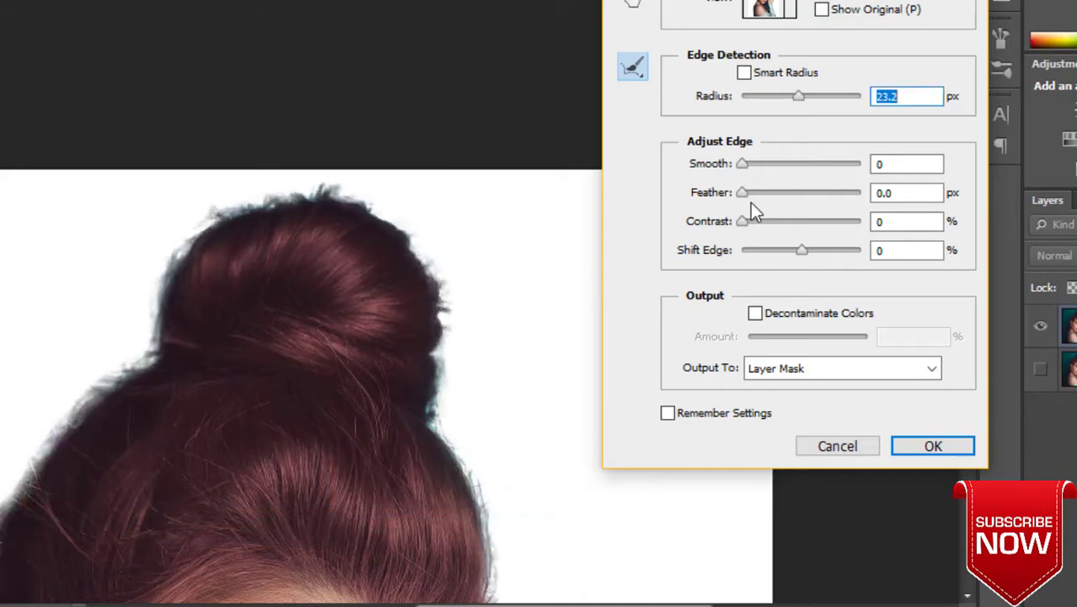
pyautogui.moveTo(741, 164)
pyautogui.mouseDown()
pyautogui.moveTo(770, 163)
pyautogui.moveTo(750, 195)
pyautogui.moveTo(764, 223)
pyautogui.mouseUp()
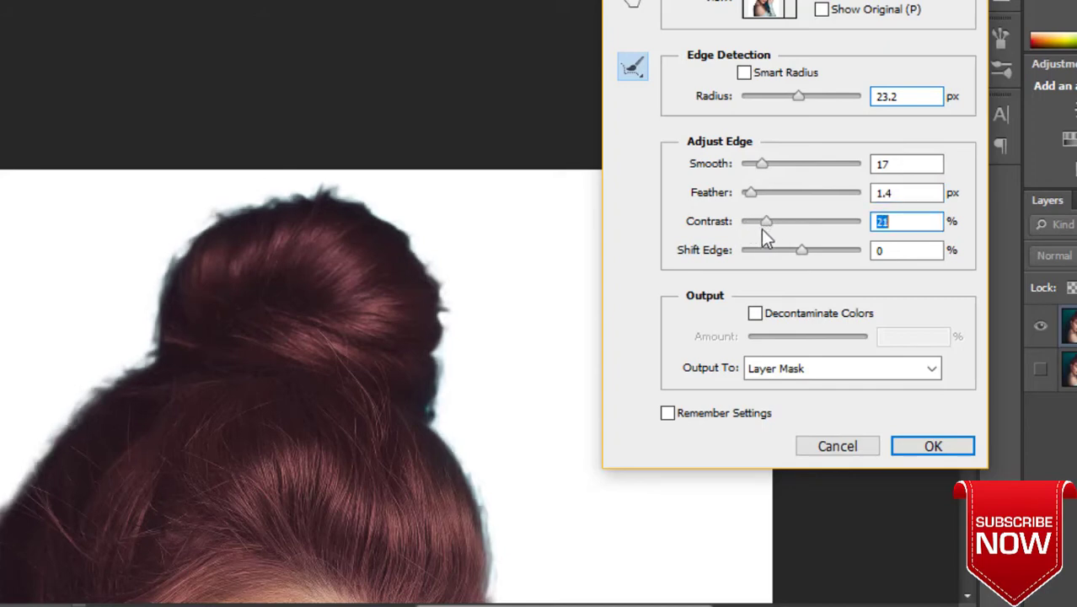
pyautogui.click(763, 251)
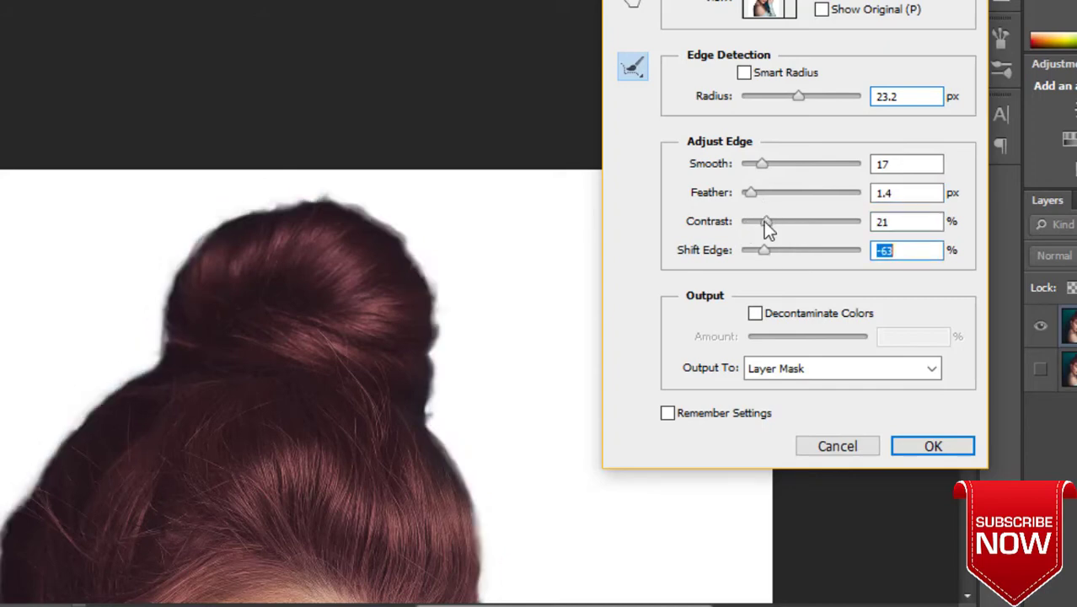
pyautogui.moveTo(763, 250); pyautogui.dragTo(776, 258)
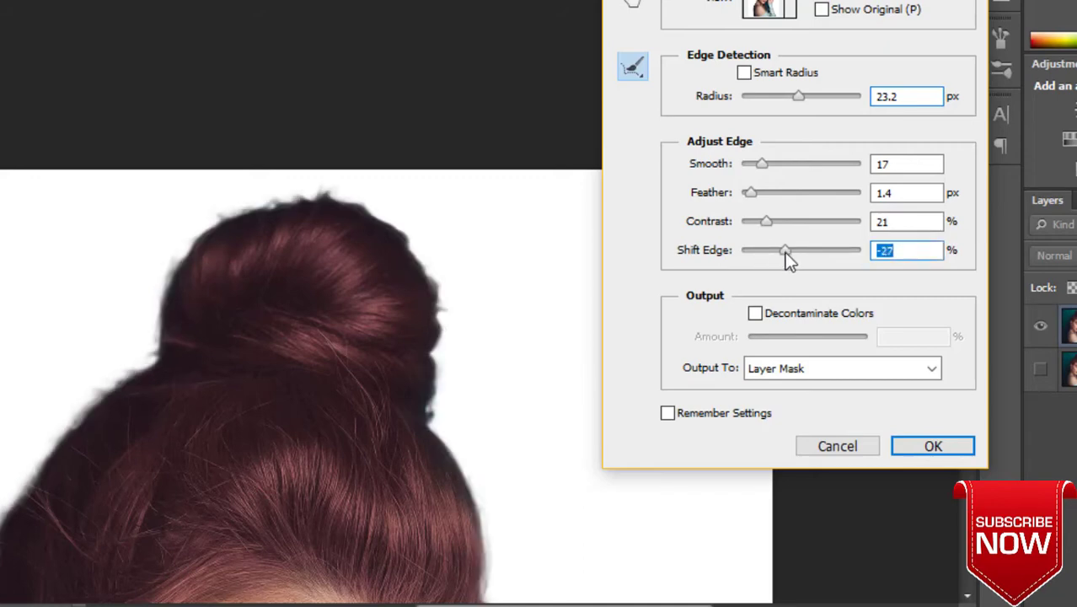
pyautogui.moveTo(785, 252); pyautogui.dragTo(796, 252)
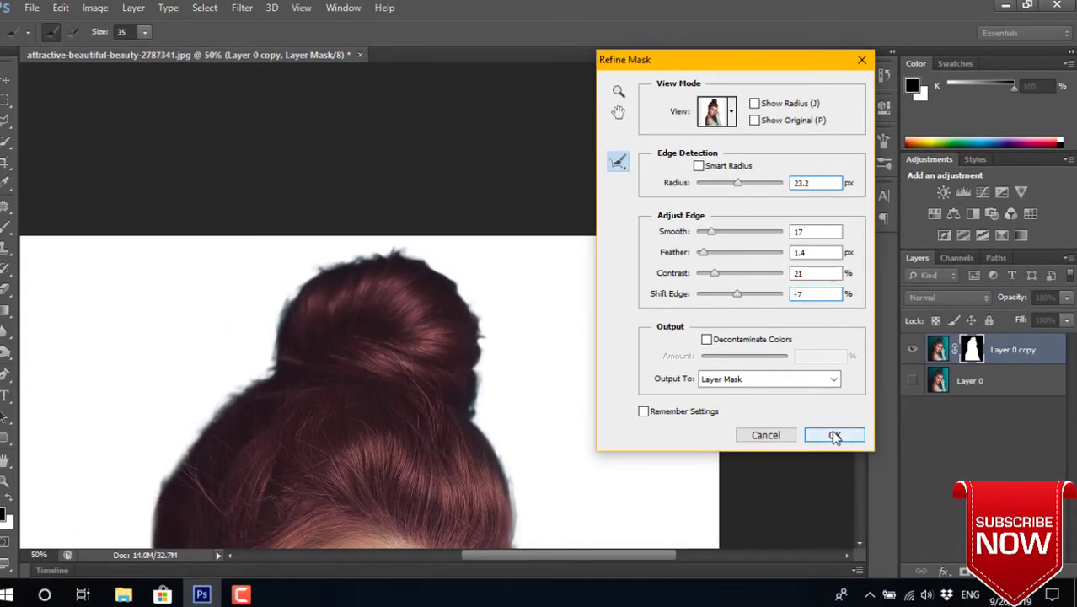
pyautogui.click(834, 435)
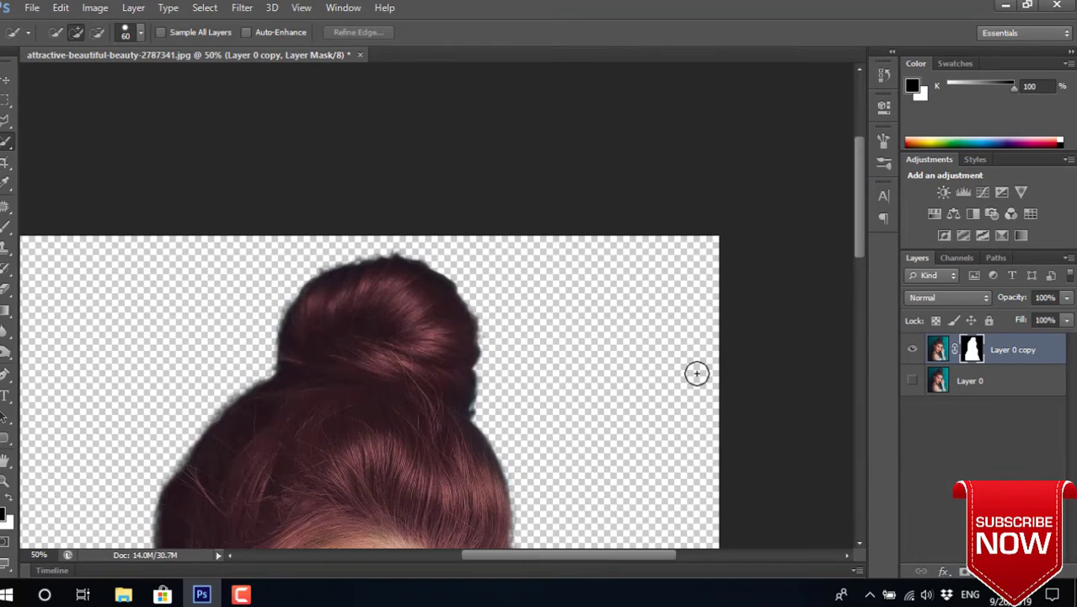
pyautogui.hotkey('ctrl', '-')
pyautogui.hotkey('ctrl', '-')
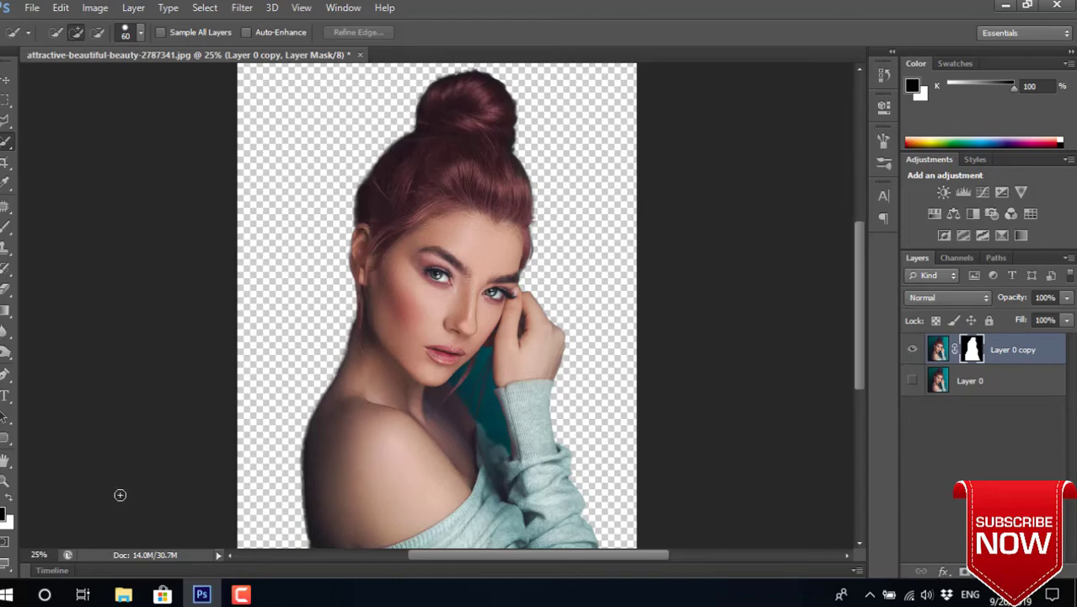
# - Add and commit a vertical text layer near the canvas top-left with the Vertical Type Tool
pyautogui.click(5, 395)
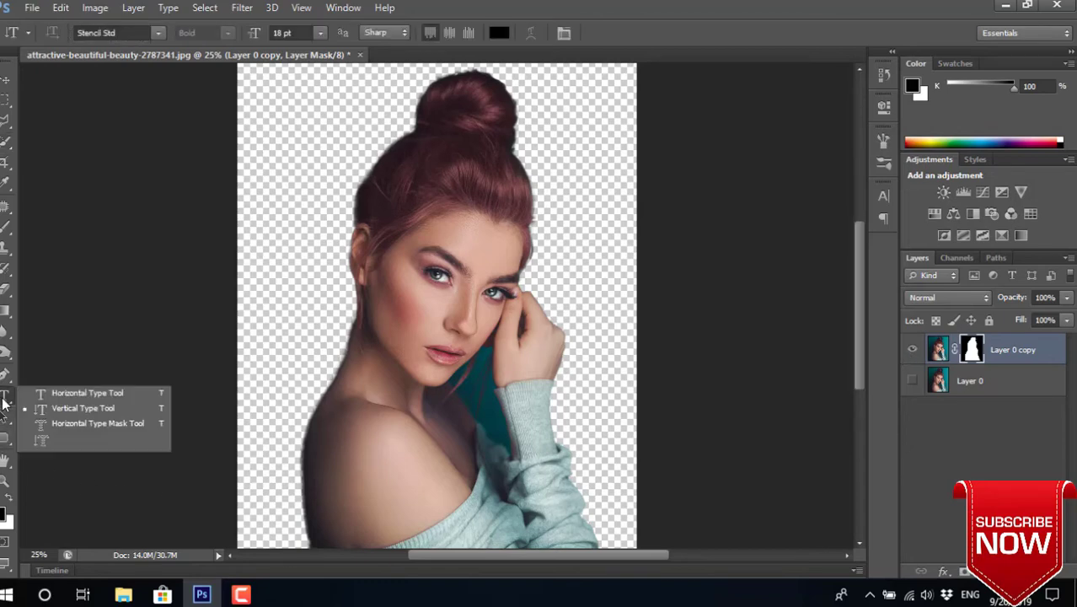
pyautogui.click(49, 408)
pyautogui.click(330, 124)
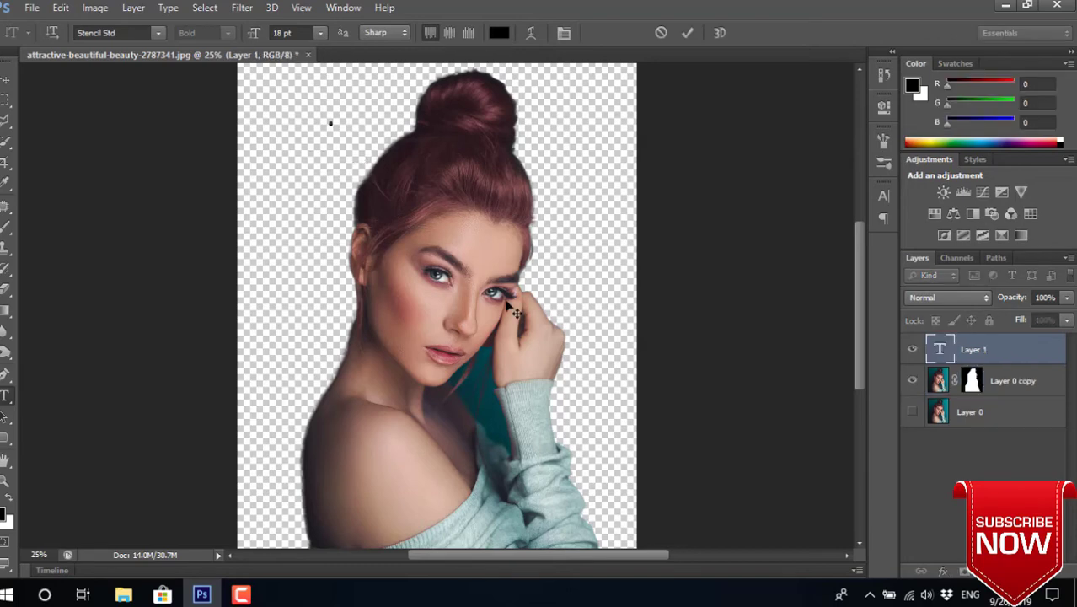
pyautogui.write('beautiful')
pyautogui.click(7, 80)
# - Scale the TYPOGRAPHY text to span the full canvas height down the left side
pyautogui.hotkey('ctrl', 't')
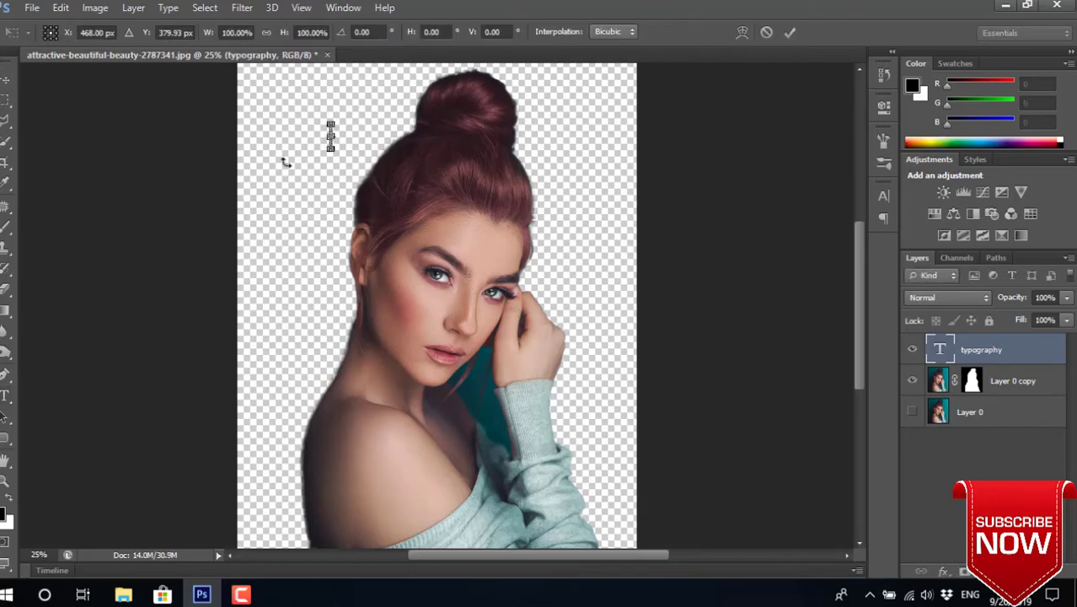
pyautogui.moveTo(334, 150)
pyautogui.mouseDown()
pyautogui.moveTo(394, 220)
pyautogui.moveTo(446, 518)
pyautogui.moveTo(431, 523)
pyautogui.mouseUp()
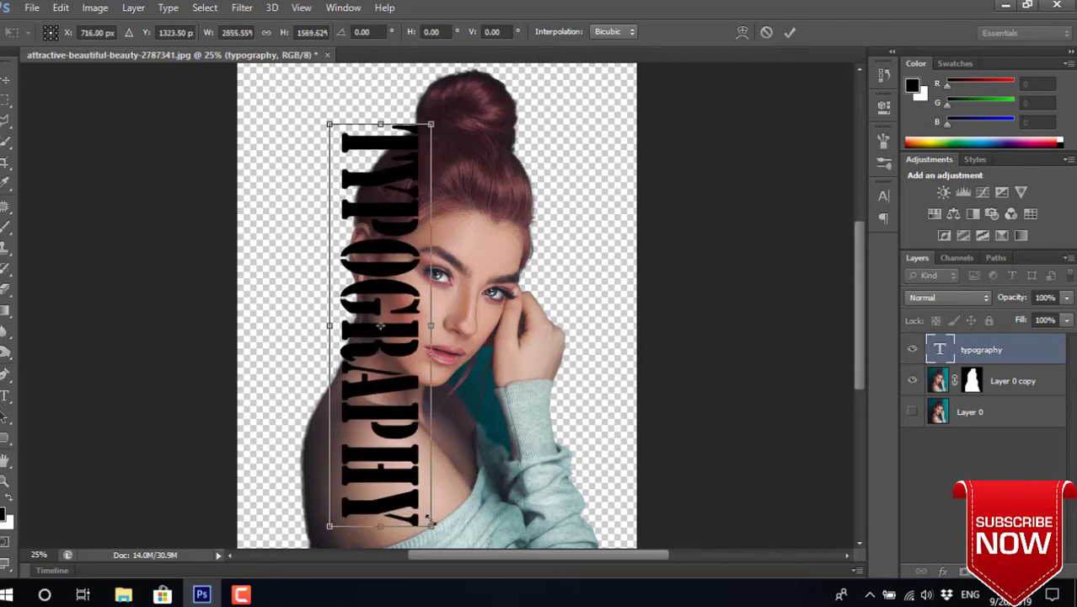
pyautogui.hotkey('ctrl', '-')
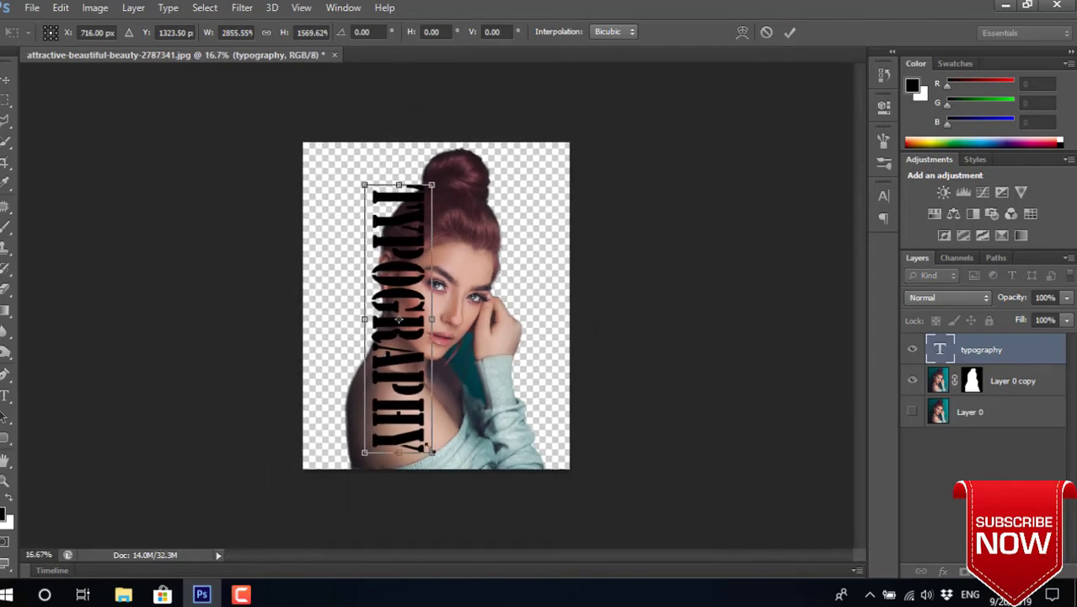
pyautogui.moveTo(430, 452)
pyautogui.mouseDown()
pyautogui.moveTo(440, 483)
pyautogui.moveTo(437, 470)
pyautogui.mouseUp()
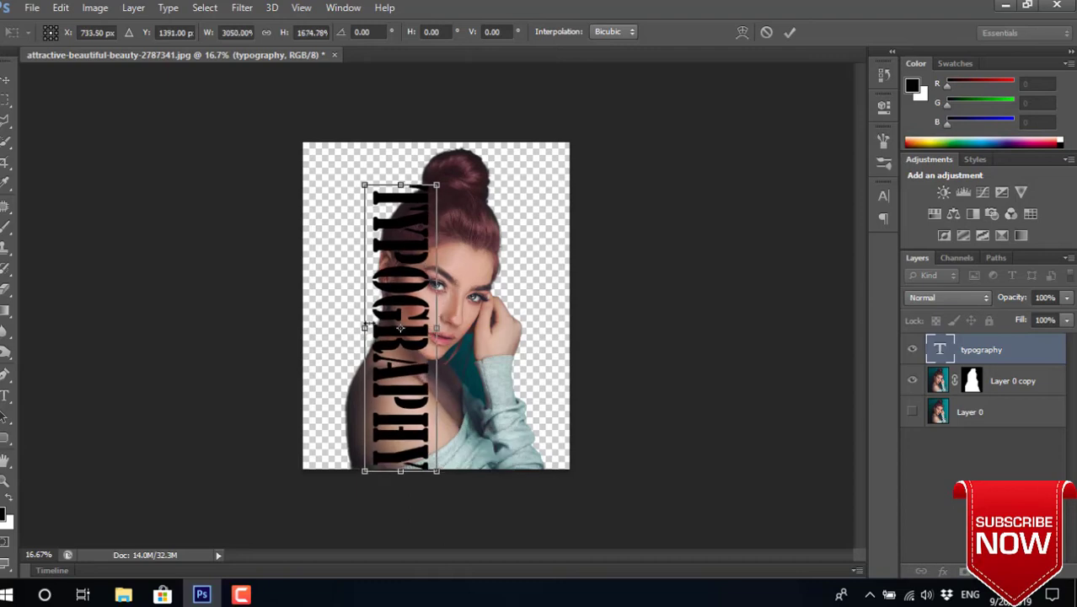
pyautogui.moveTo(364, 328)
pyautogui.mouseDown()
pyautogui.moveTo(374, 328)
pyautogui.moveTo(367, 335)
pyautogui.mouseUp()
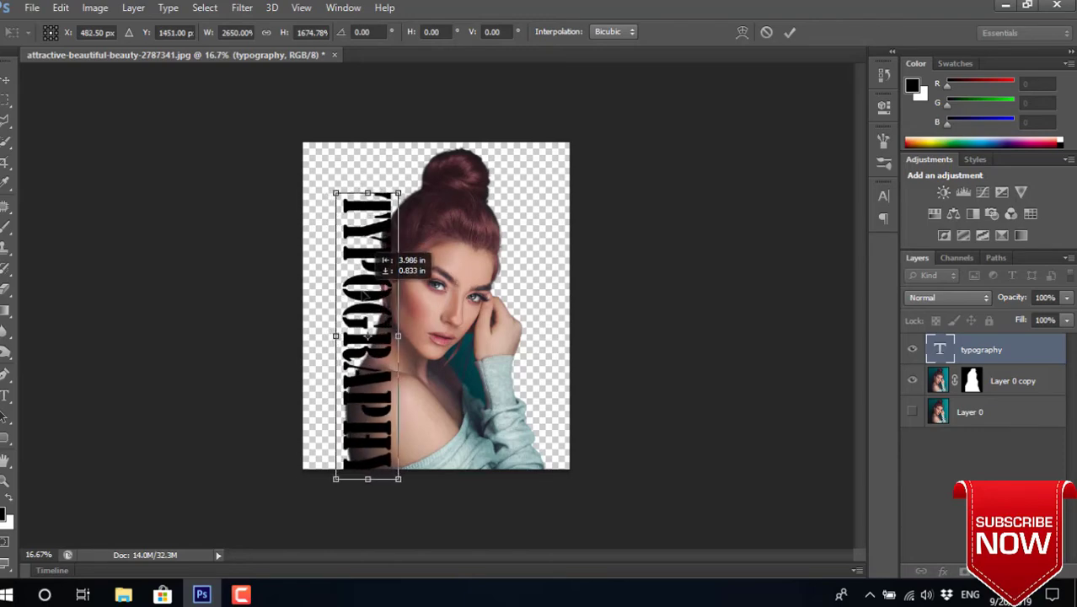
pyautogui.moveTo(367, 193); pyautogui.dragTo(367, 145)
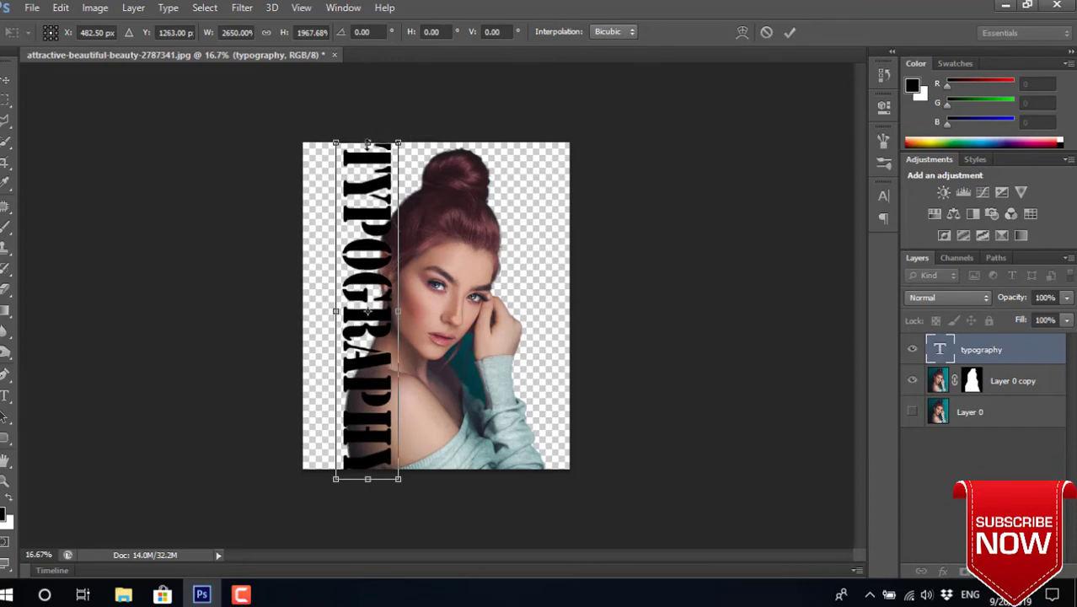
pyautogui.press('Return')
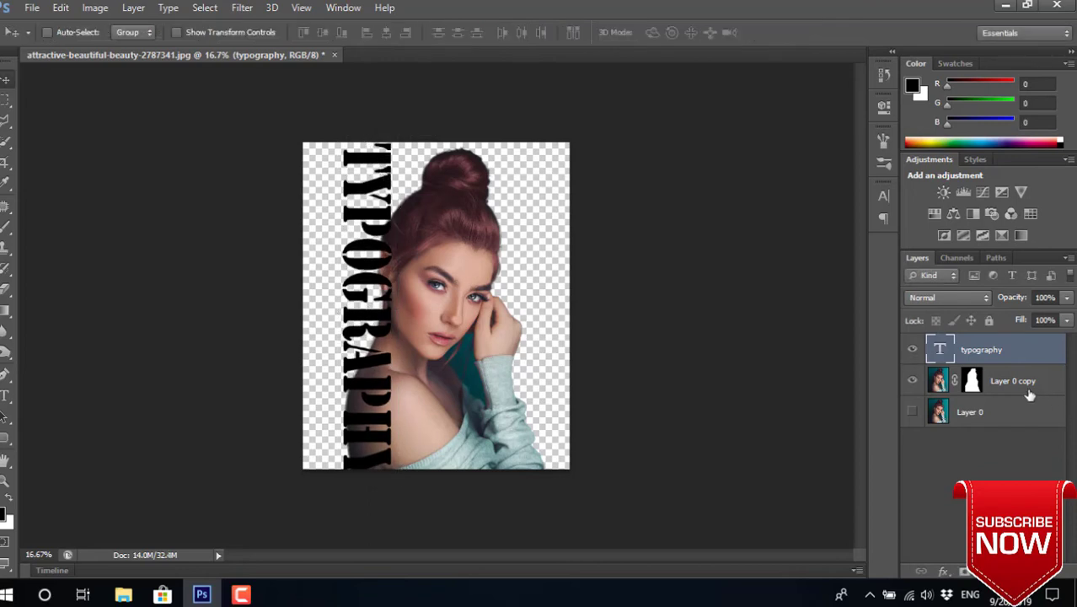
# - Add a new layer below the portrait and fill it with white
pyautogui.click(1023, 383)
pyautogui.click(1015, 354)
pyautogui.hotkey('ctrl', 'shift', 'alt', 'n')
pyautogui.moveTo(992, 356); pyautogui.dragTo(993, 421)
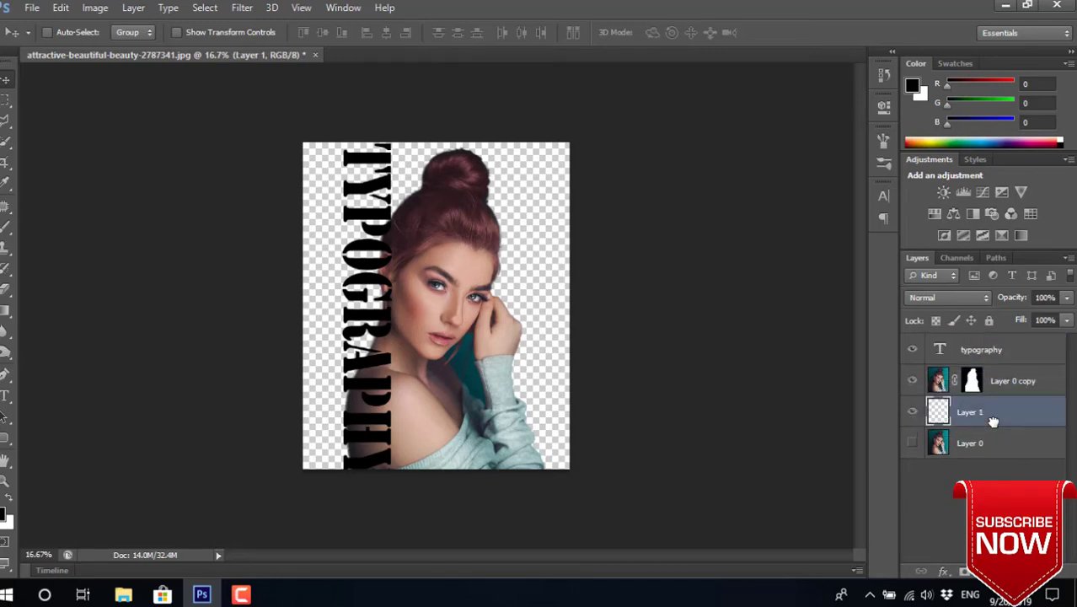
pyautogui.hotkey('ctrl', 'BackSpace')
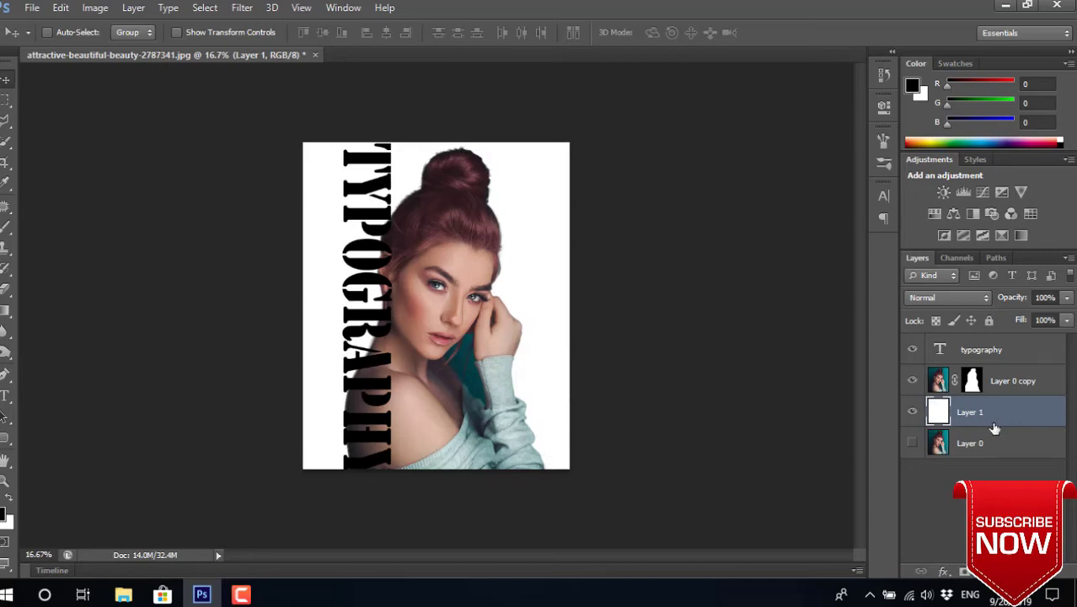
# - Scale the cut-out woman to about 85% and shift her to the right
pyautogui.click(1003, 384)
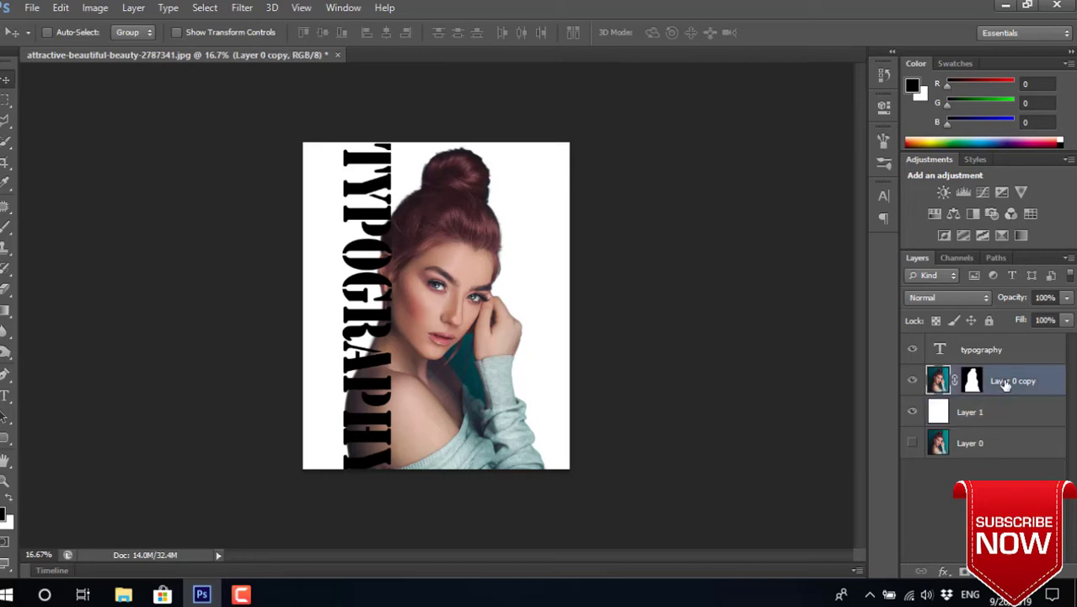
pyautogui.hotkey('ctrl', 't')
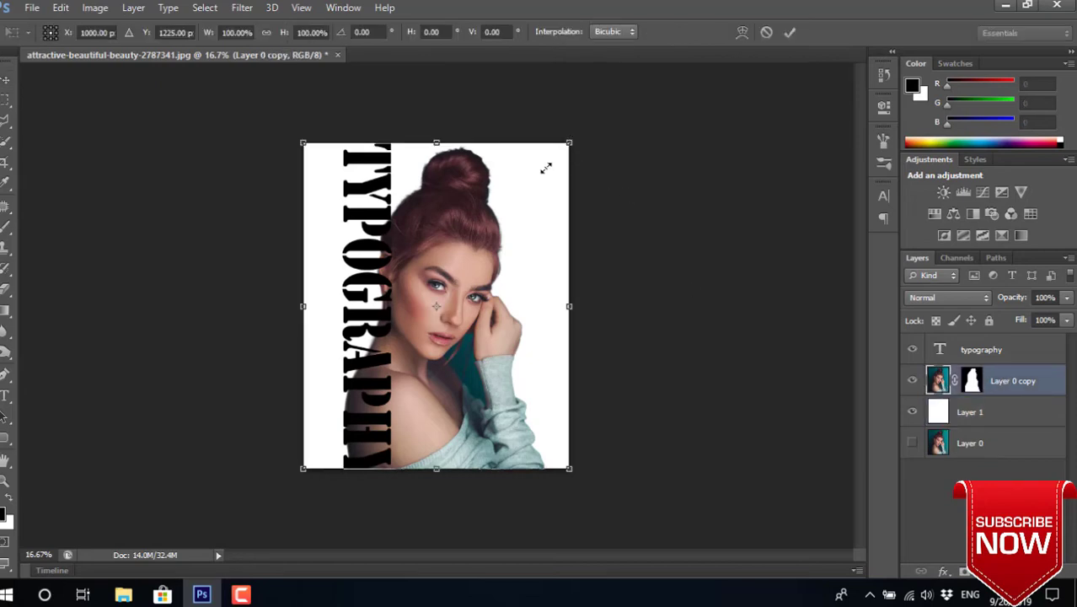
pyautogui.moveTo(546, 169); pyautogui.dragTo(486, 238)
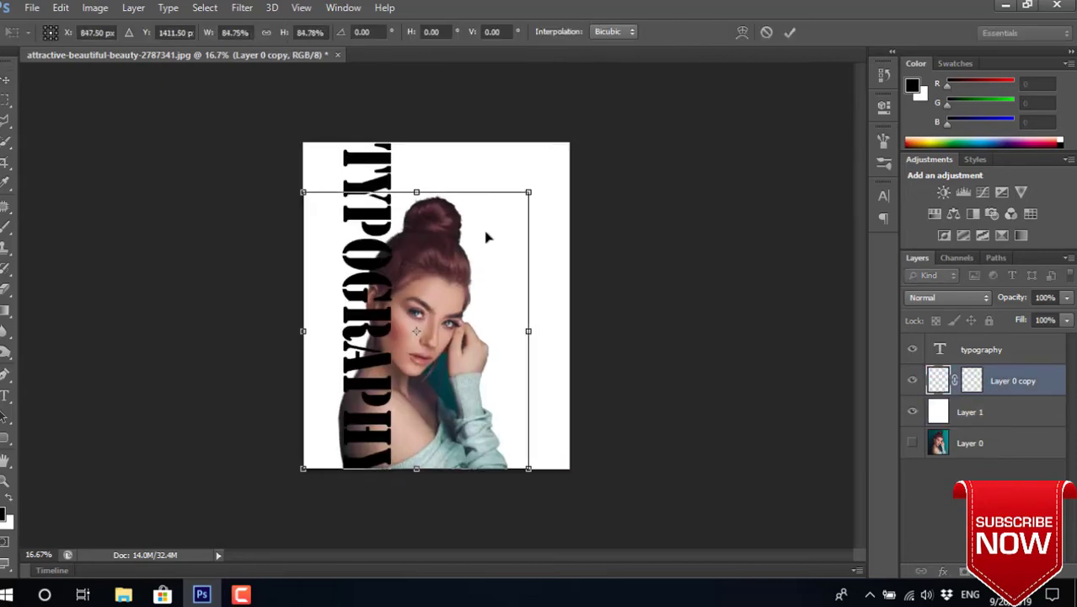
pyautogui.moveTo(421, 278); pyautogui.dragTo(471, 280)
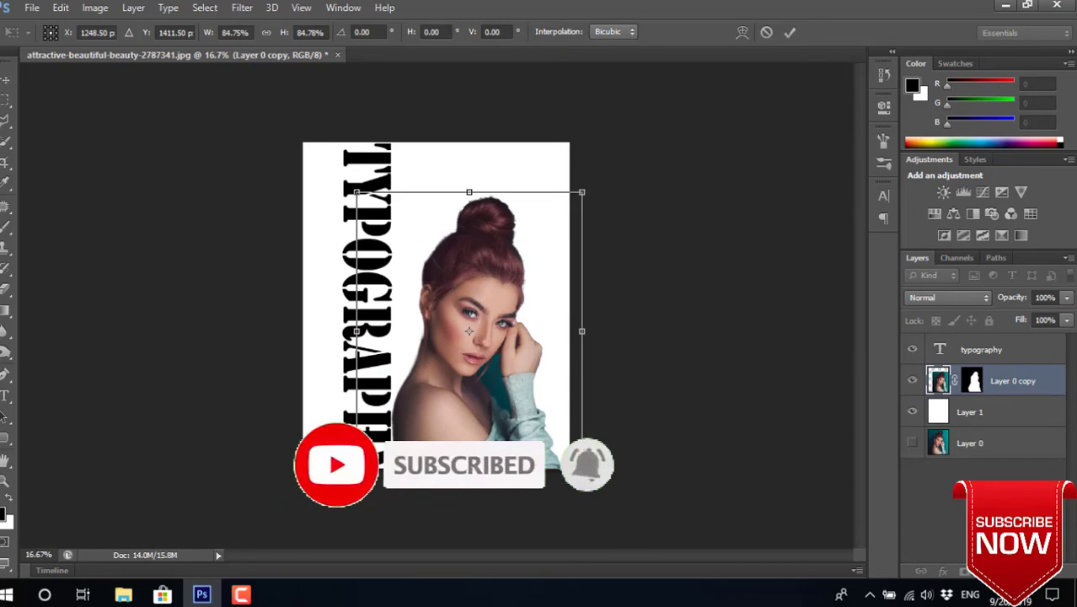
pyautogui.press('Return')
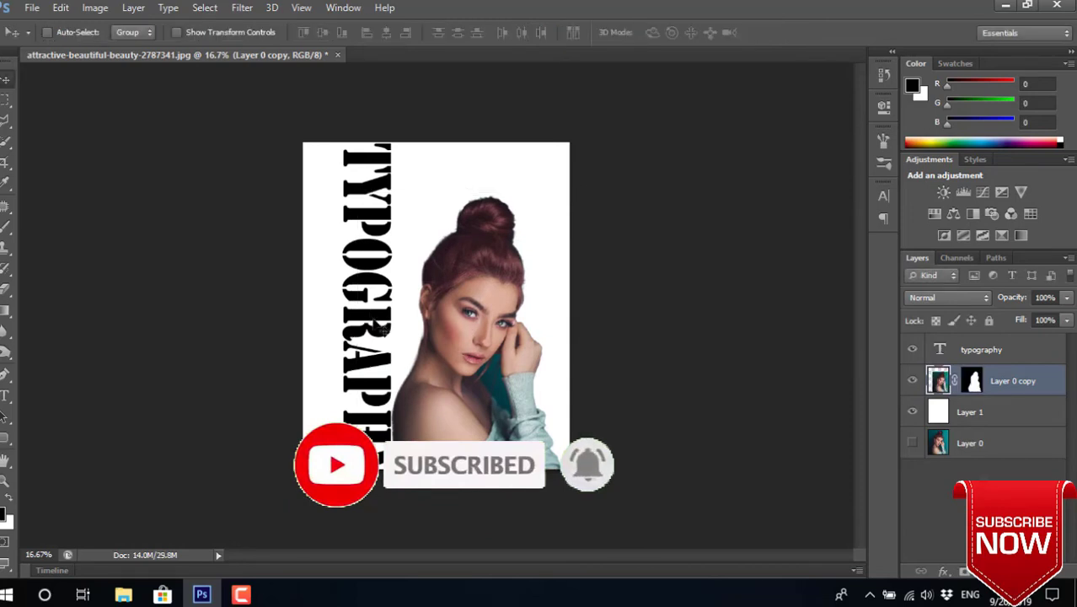
pyautogui.rightClick(371, 313)
pyautogui.click(394, 323)
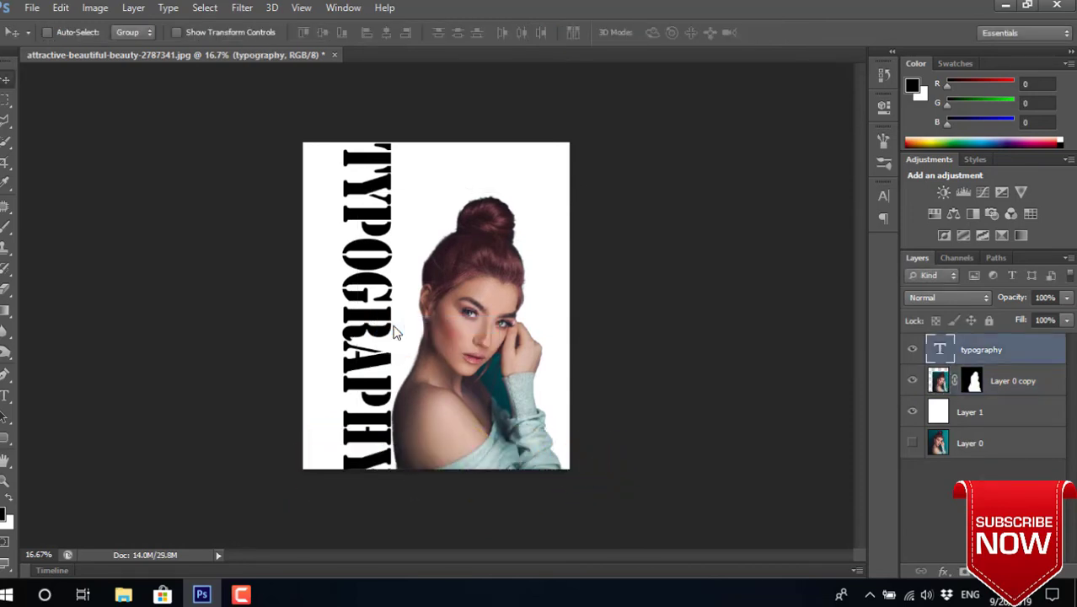
# - Move the TYPOGRAPHY text right, scale it to about 91.6%, and nudge it up
pyautogui.hotkey('ctrl', 't')
pyautogui.moveTo(368, 293)
pyautogui.mouseDown()
pyautogui.moveTo(415, 320)
pyautogui.moveTo(411, 295)
pyautogui.mouseUp()
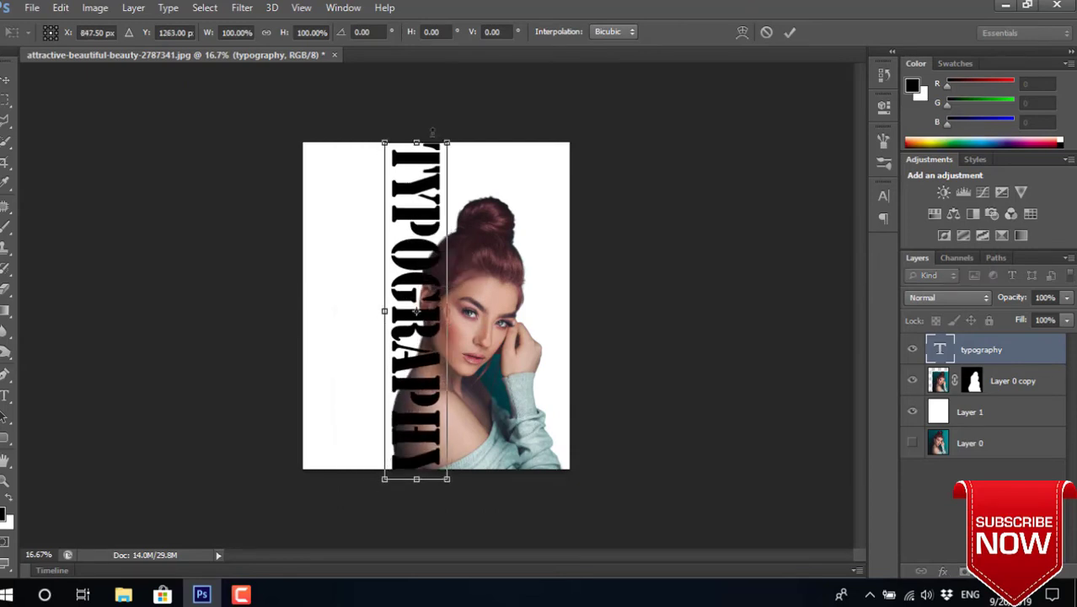
pyautogui.moveTo(446, 143); pyautogui.dragTo(438, 166)
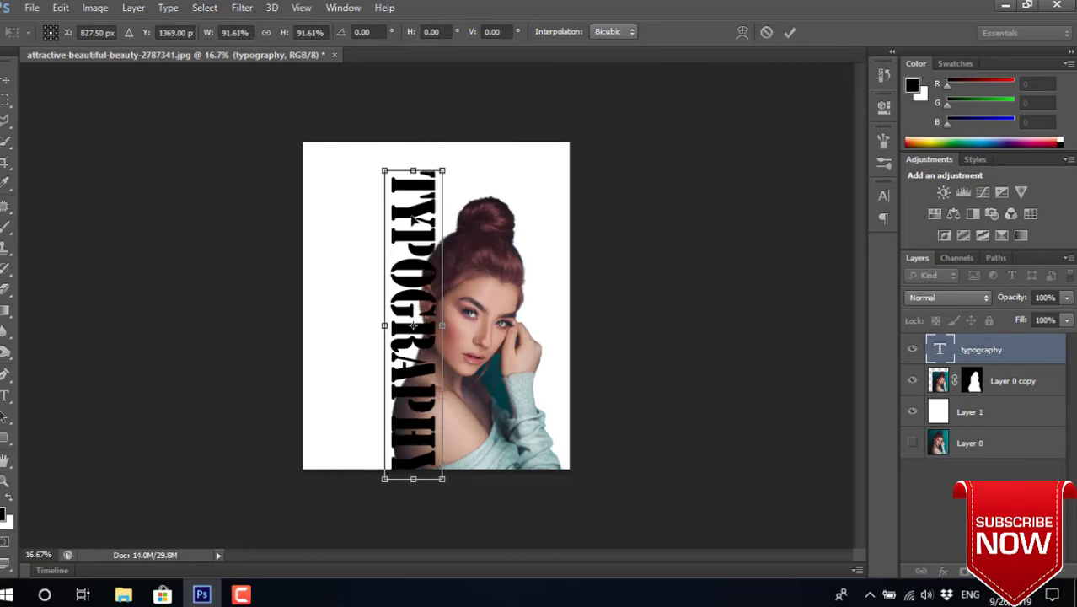
pyautogui.moveTo(415, 240); pyautogui.dragTo(417, 231)
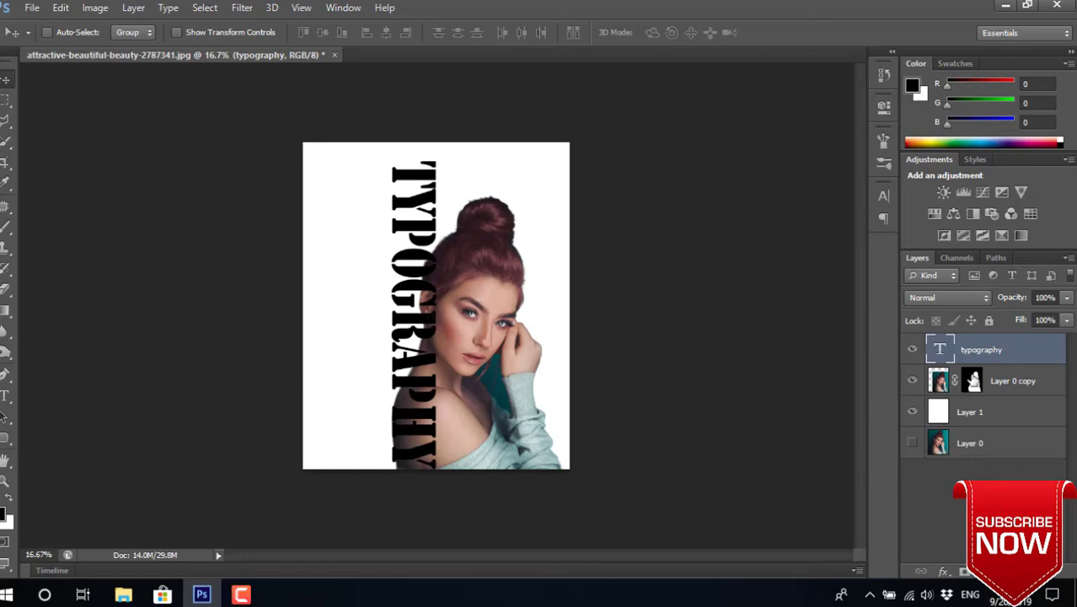
# - With a small brush on the portrait mask, hide hair strands crossing the O and G
pyautogui.click(973, 384)
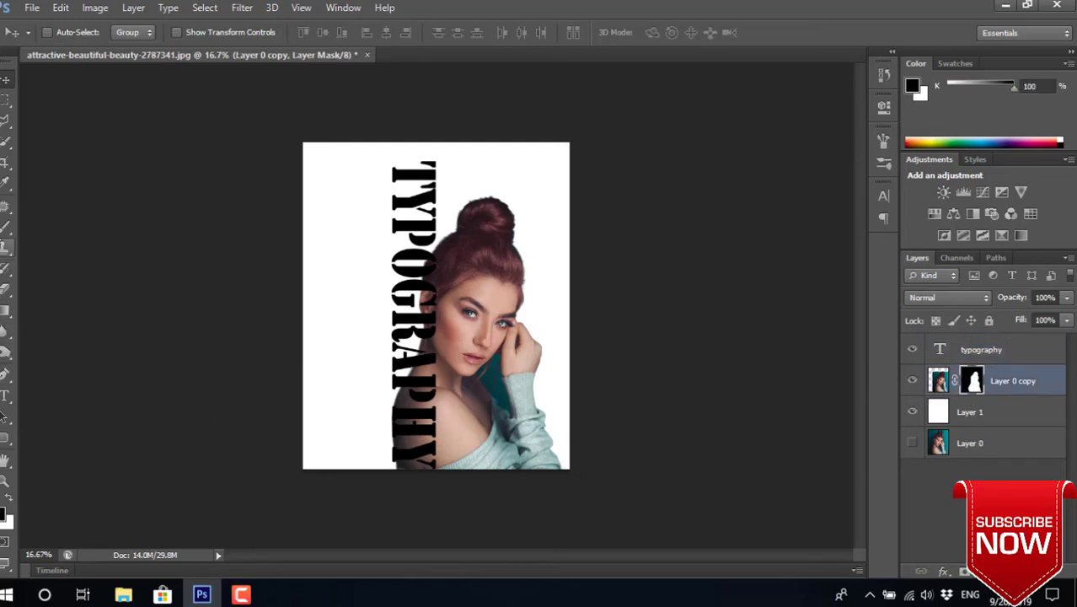
pyautogui.click(4, 233)
pyautogui.click(64, 225)
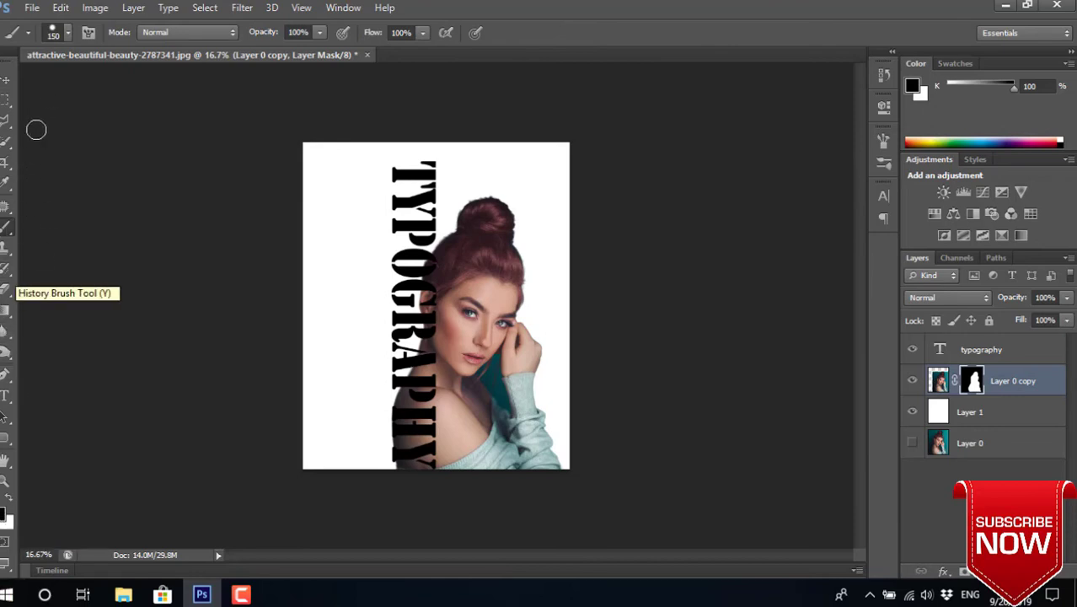
pyautogui.click(68, 33)
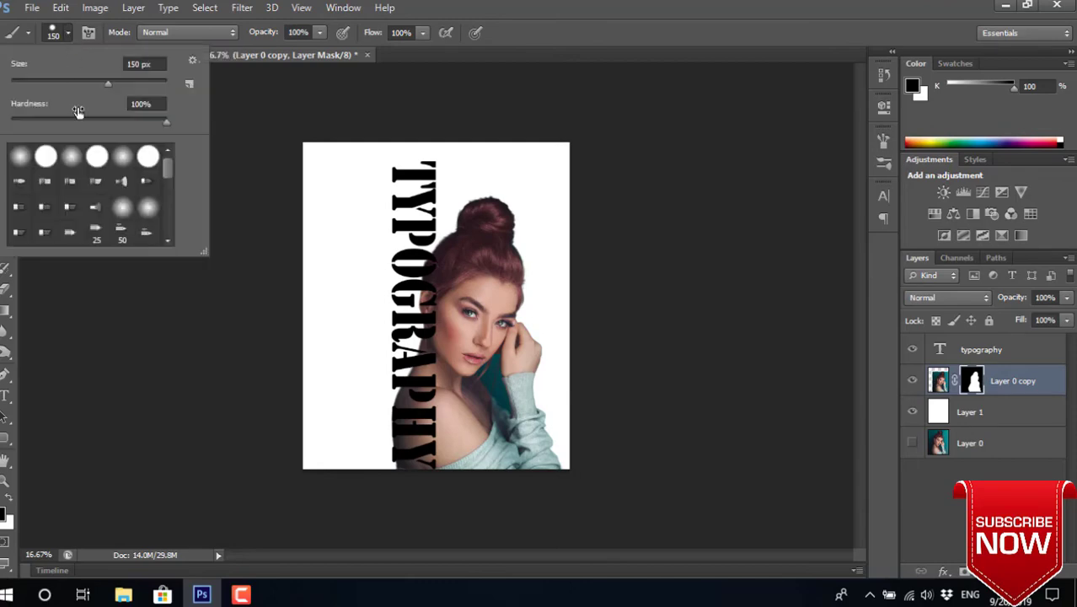
pyautogui.click(245, 283)
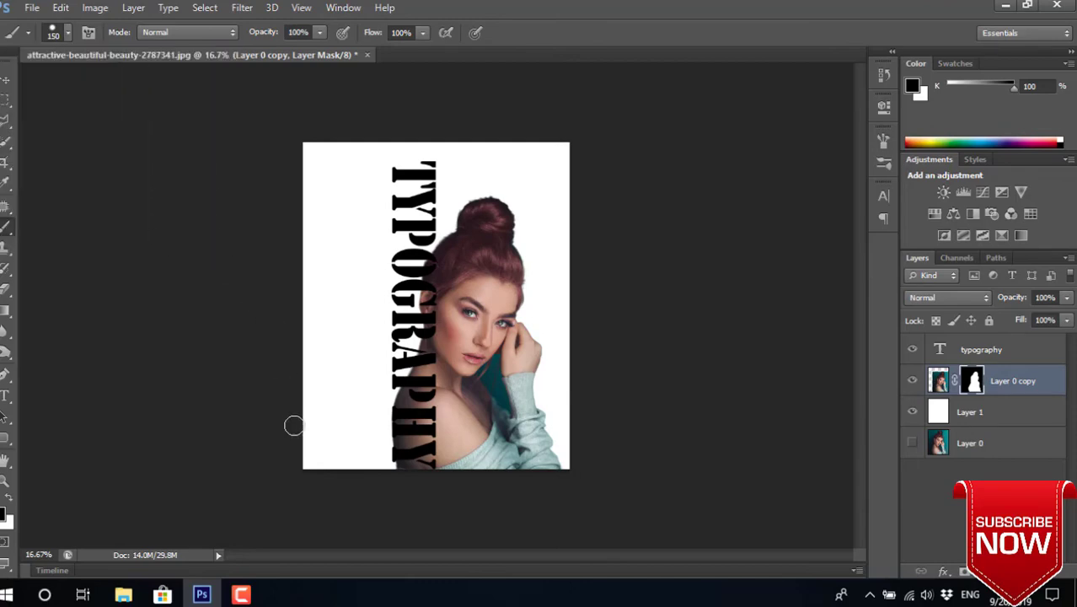
pyautogui.hotkey('ctrl', '+')
pyautogui.hotkey('ctrl', '+')
pyautogui.hotkey('ctrl', '+')
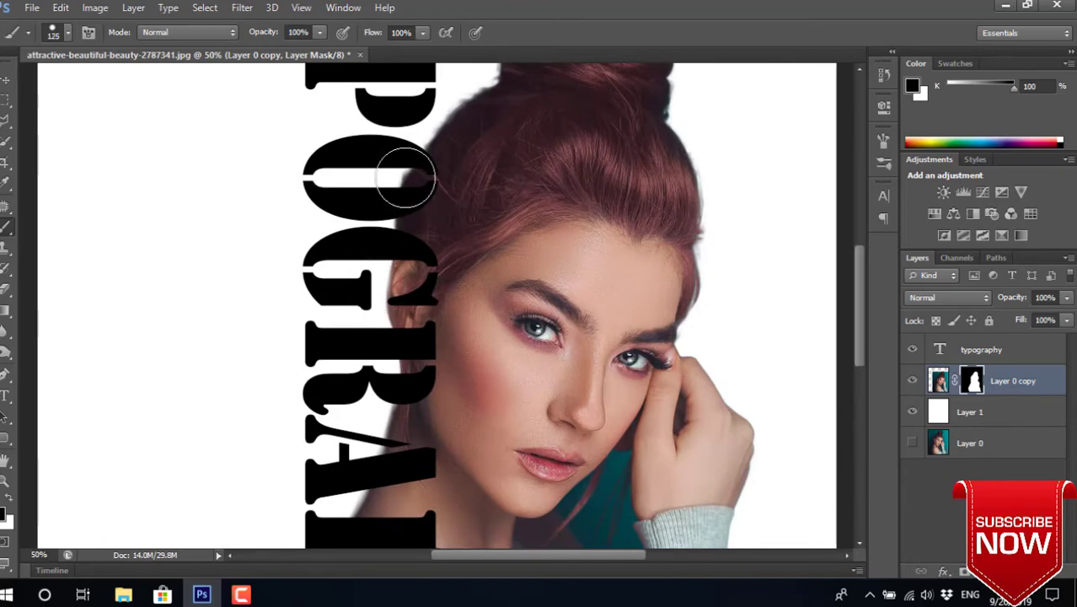
pyautogui.press('[')
pyautogui.press('[')
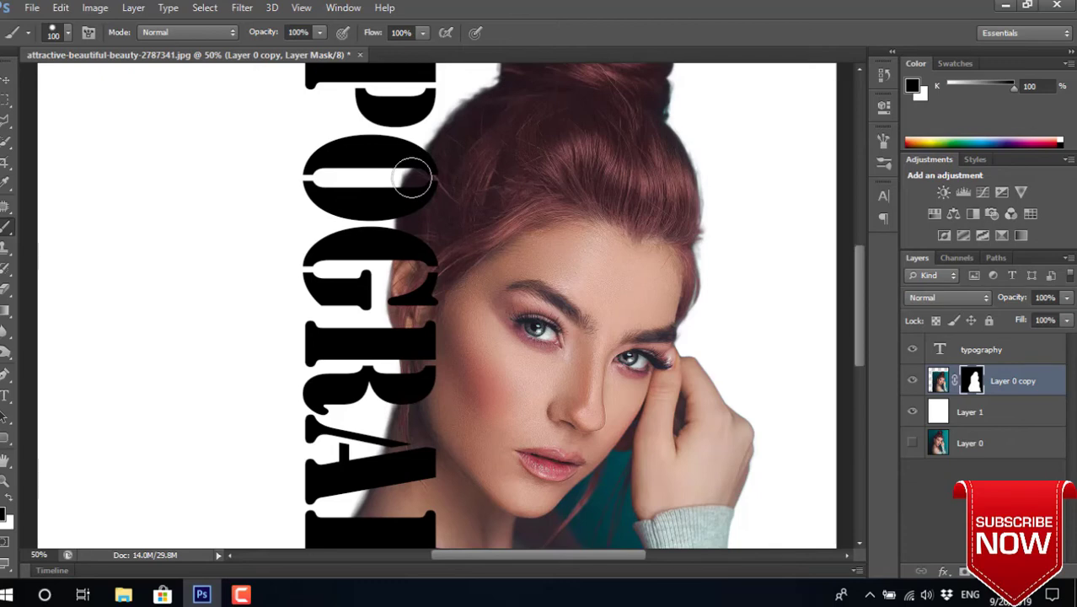
pyautogui.click(415, 177)
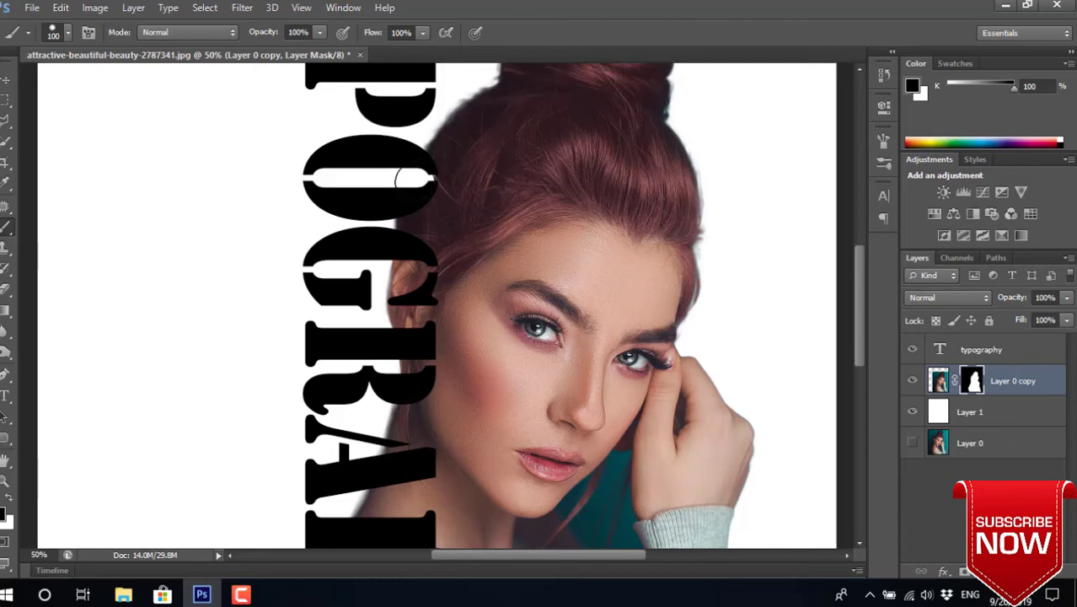
pyautogui.moveTo(398, 177)
pyautogui.mouseDown()
pyautogui.moveTo(410, 272)
pyautogui.moveTo(398, 364)
pyautogui.mouseUp()
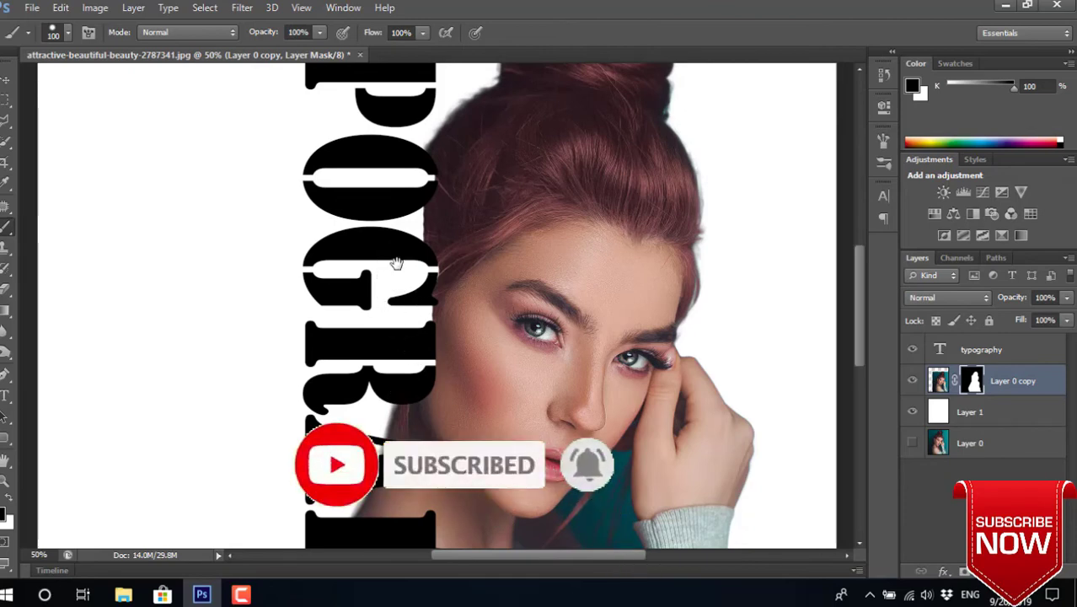
# - Mask the shoulder skin along the lower letters and around the Y so edges meet cleanly
pyautogui.hotkey('ctrl', '-')
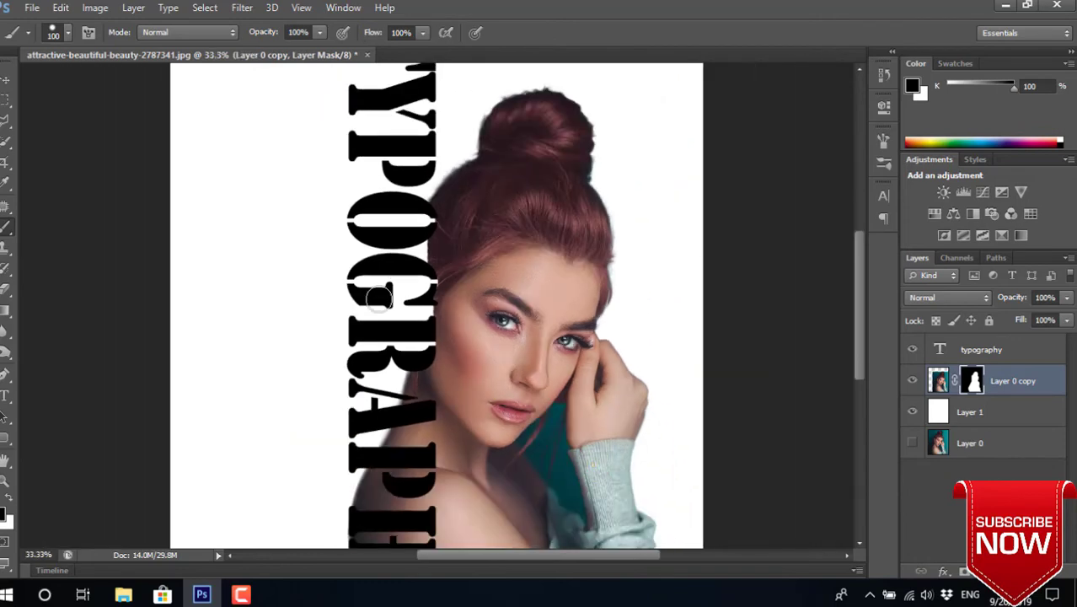
pyautogui.moveTo(404, 291); pyautogui.dragTo(409, 194)
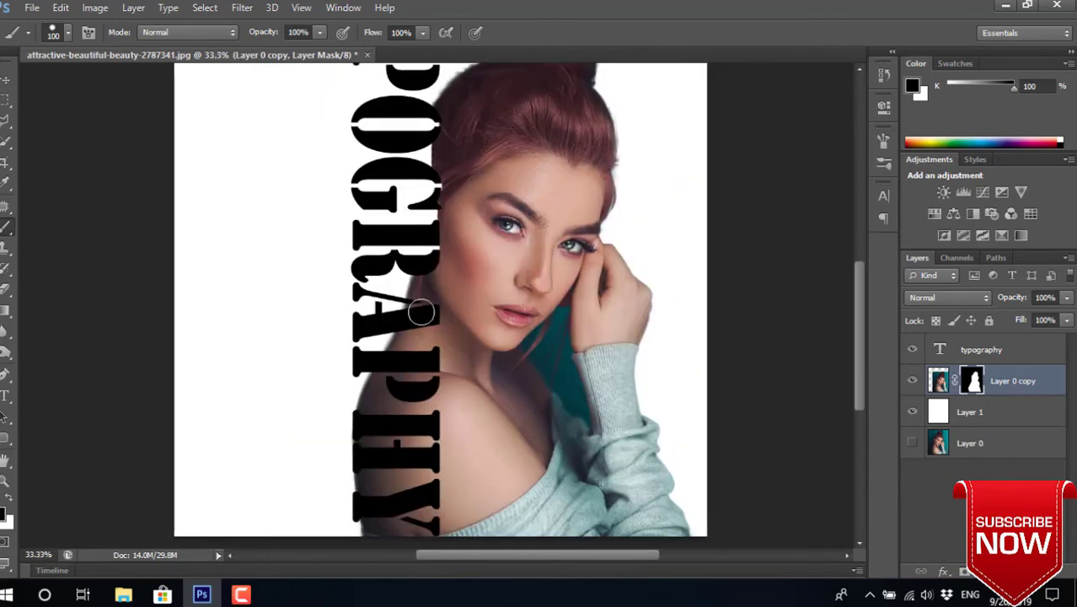
pyautogui.hotkey('ctrl', '+')
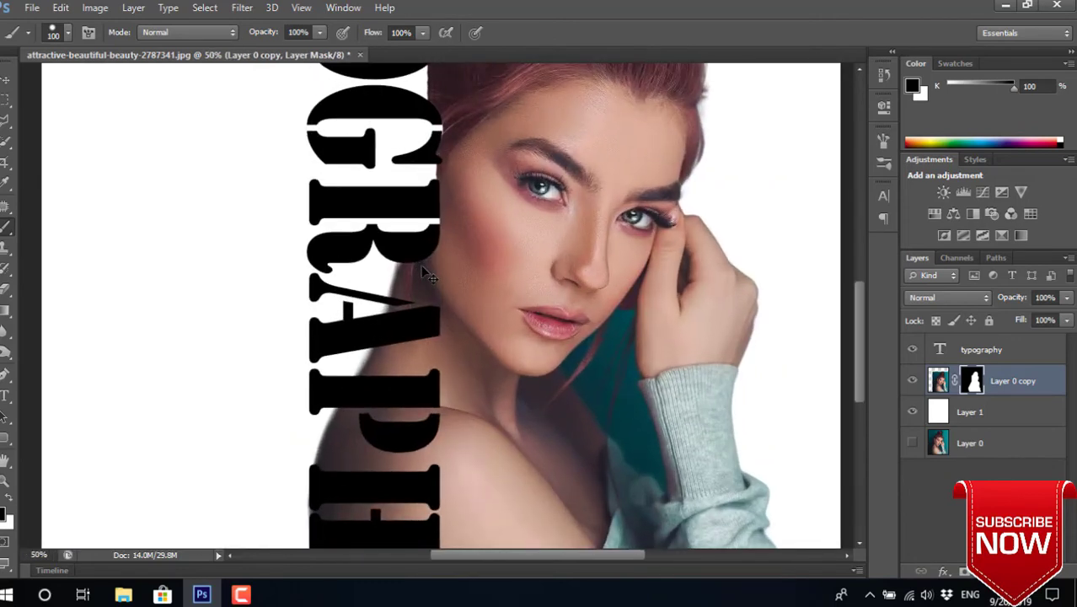
pyautogui.hotkey('ctrl', '+')
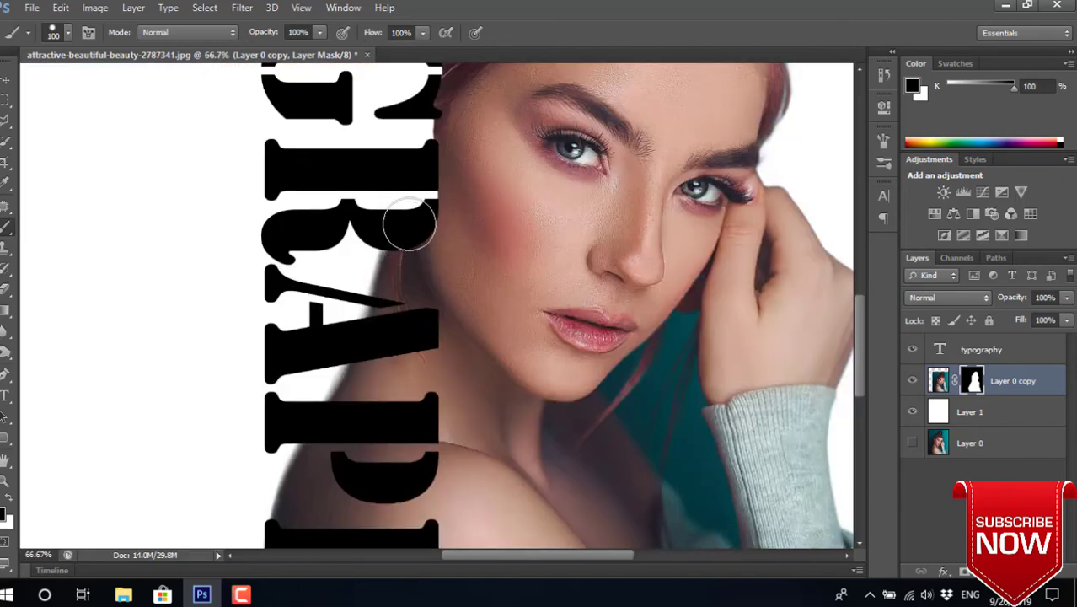
pyautogui.moveTo(410, 225)
pyautogui.mouseDown()
pyautogui.moveTo(400, 282)
pyautogui.moveTo(408, 445)
pyautogui.moveTo(366, 449)
pyautogui.moveTo(353, 413)
pyautogui.moveTo(390, 229)
pyautogui.moveTo(334, 428)
pyautogui.moveTo(326, 518)
pyautogui.moveTo(301, 428)
pyautogui.moveTo(291, 482)
pyautogui.mouseUp()
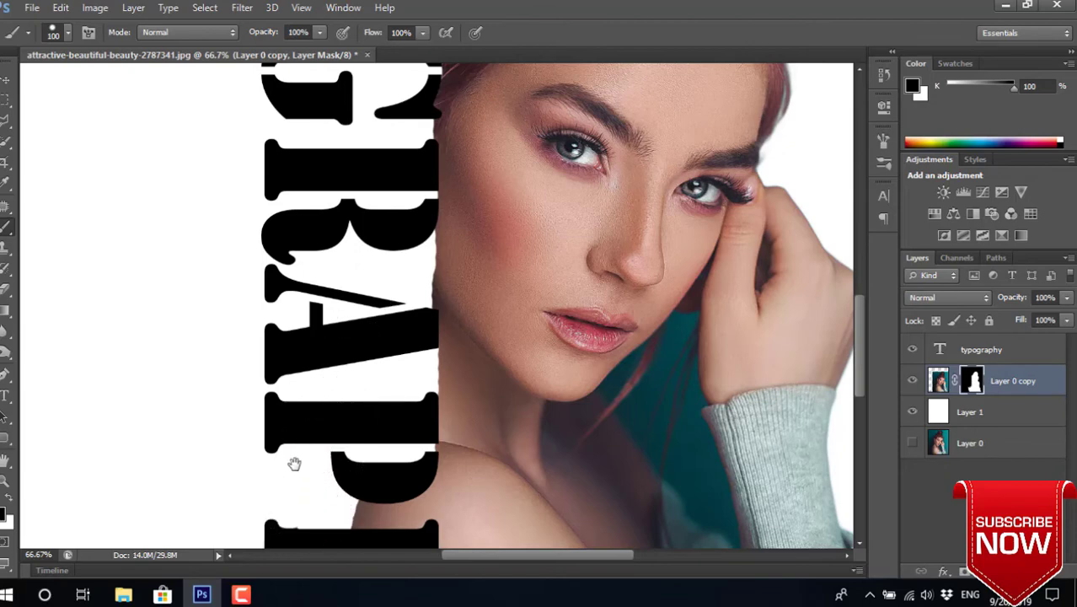
pyautogui.moveTo(290, 315); pyautogui.dragTo(283, 92)
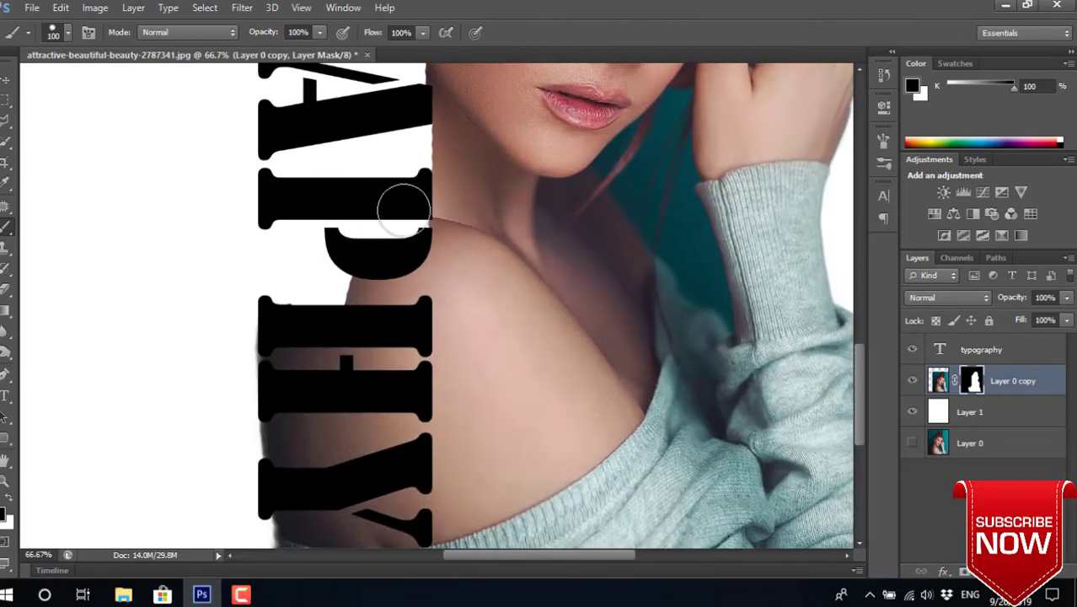
pyautogui.moveTo(407, 194)
pyautogui.mouseDown()
pyautogui.moveTo(398, 349)
pyautogui.moveTo(392, 307)
pyautogui.moveTo(397, 247)
pyautogui.moveTo(404, 458)
pyautogui.moveTo(372, 308)
pyautogui.moveTo(313, 502)
pyautogui.moveTo(293, 320)
pyautogui.moveTo(270, 296)
pyautogui.mouseUp()
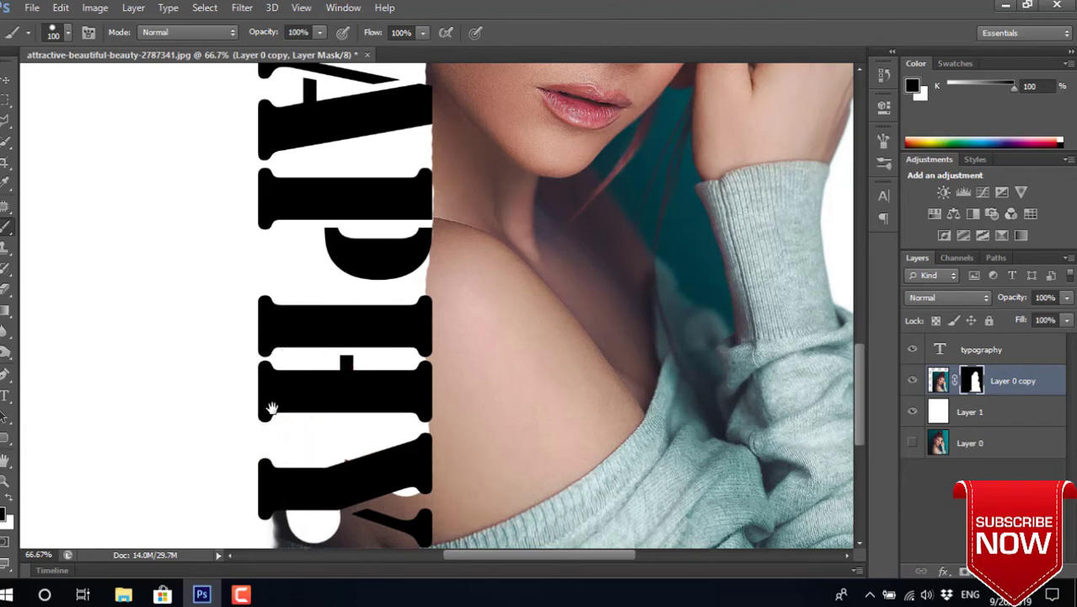
pyautogui.moveTo(271, 211)
pyautogui.mouseDown()
pyautogui.moveTo(259, 324)
pyautogui.moveTo(224, 380)
pyautogui.mouseUp()
pyautogui.moveTo(349, 428)
pyautogui.mouseDown()
pyautogui.moveTo(377, 498)
pyautogui.moveTo(284, 455)
pyautogui.moveTo(355, 509)
pyautogui.moveTo(375, 568)
pyautogui.moveTo(356, 547)
pyautogui.moveTo(384, 548)
pyautogui.moveTo(403, 532)
pyautogui.moveTo(399, 495)
pyautogui.mouseUp()
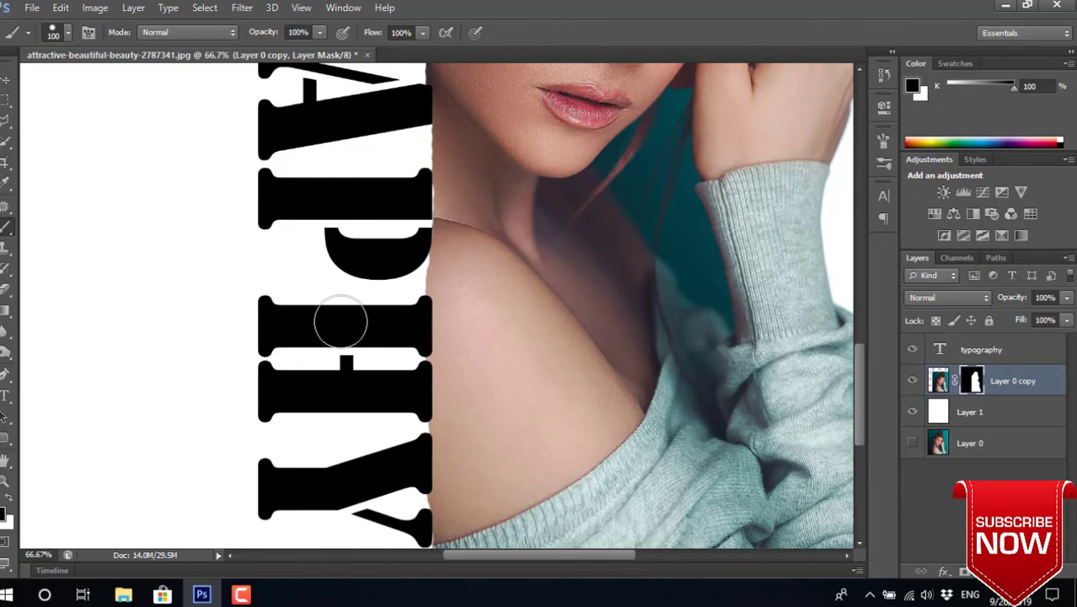
pyautogui.hotkey('ctrl', '-')
pyautogui.hotkey('ctrl', '-')
pyautogui.hotkey('ctrl', '-')
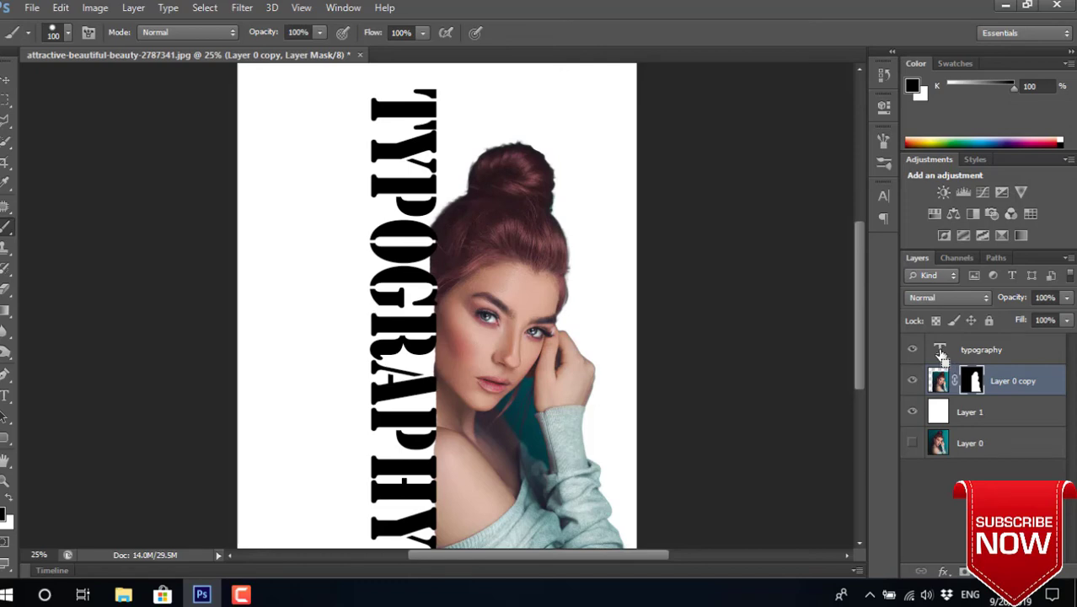
pyautogui.keyDown('ctrl'); pyautogui.click(940, 352); pyautogui.keyUp('ctrl')
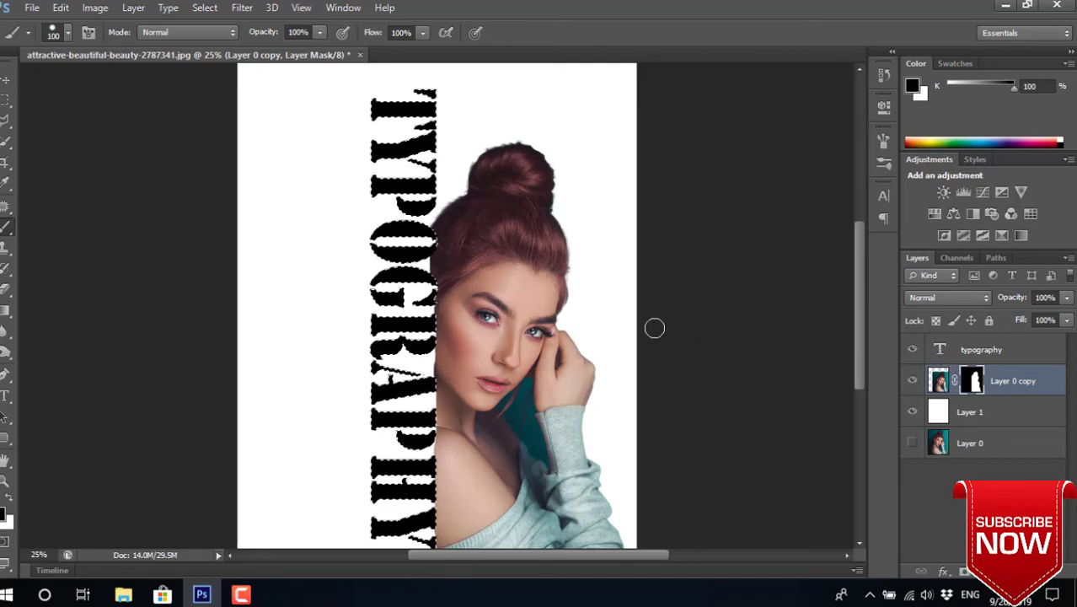
pyautogui.click(208, 9)
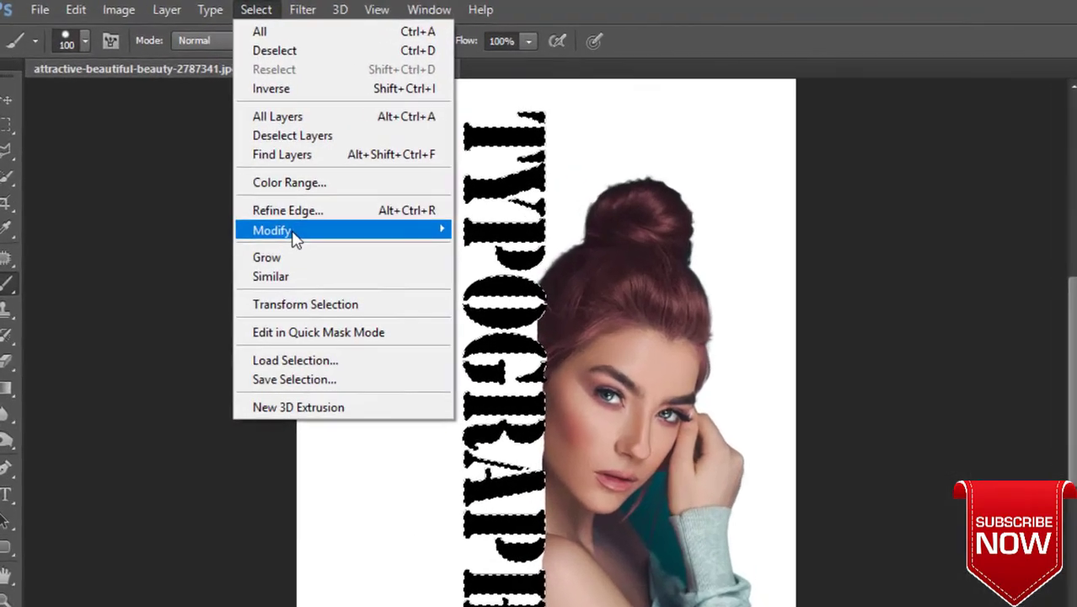
pyautogui.moveTo(419, 356)
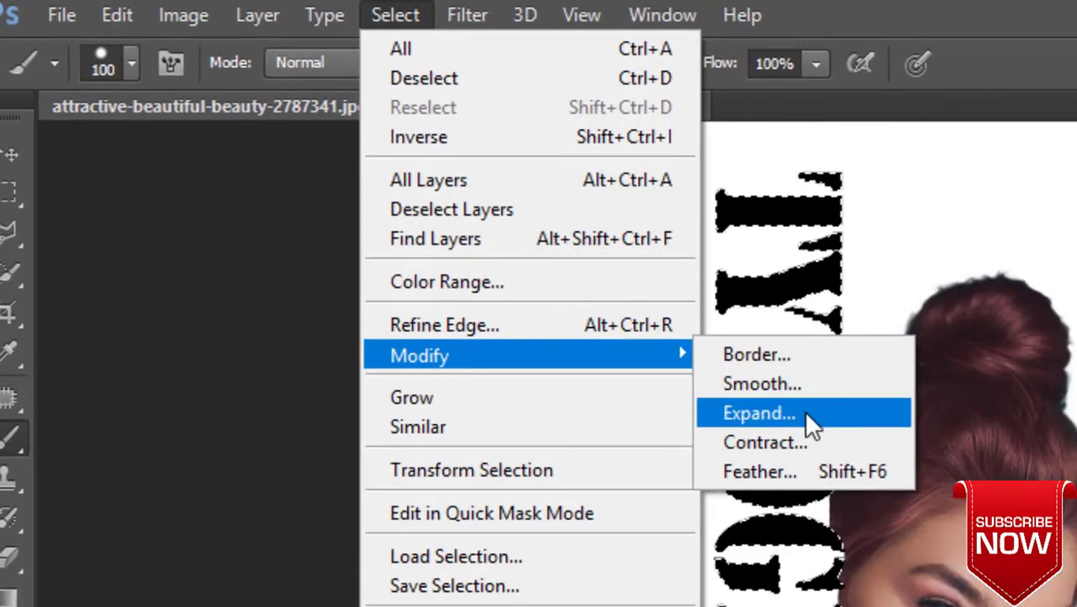
pyautogui.click(803, 410)
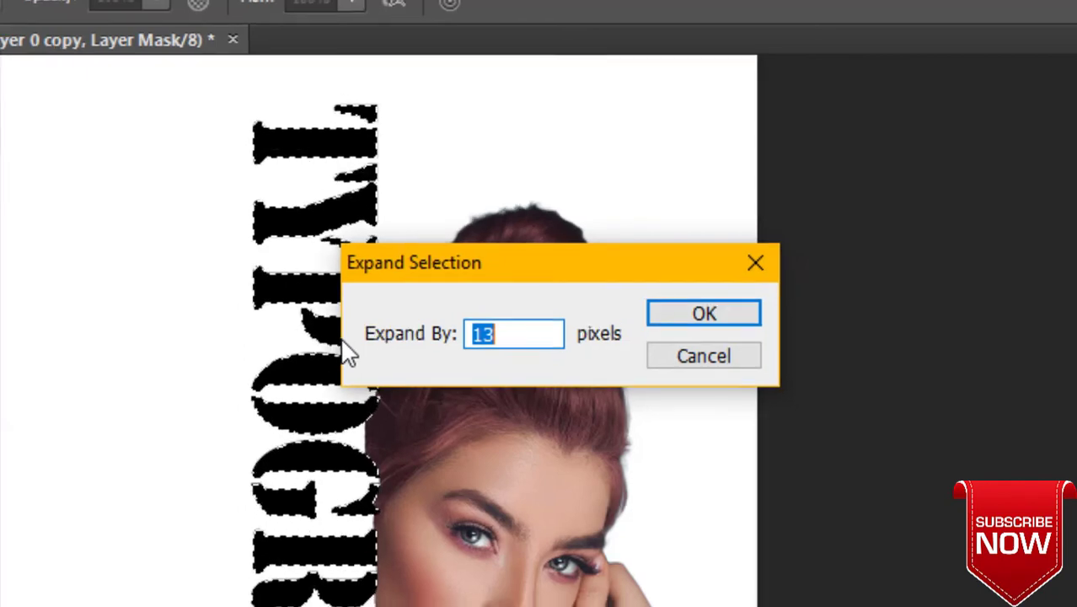
pyautogui.press('Return')
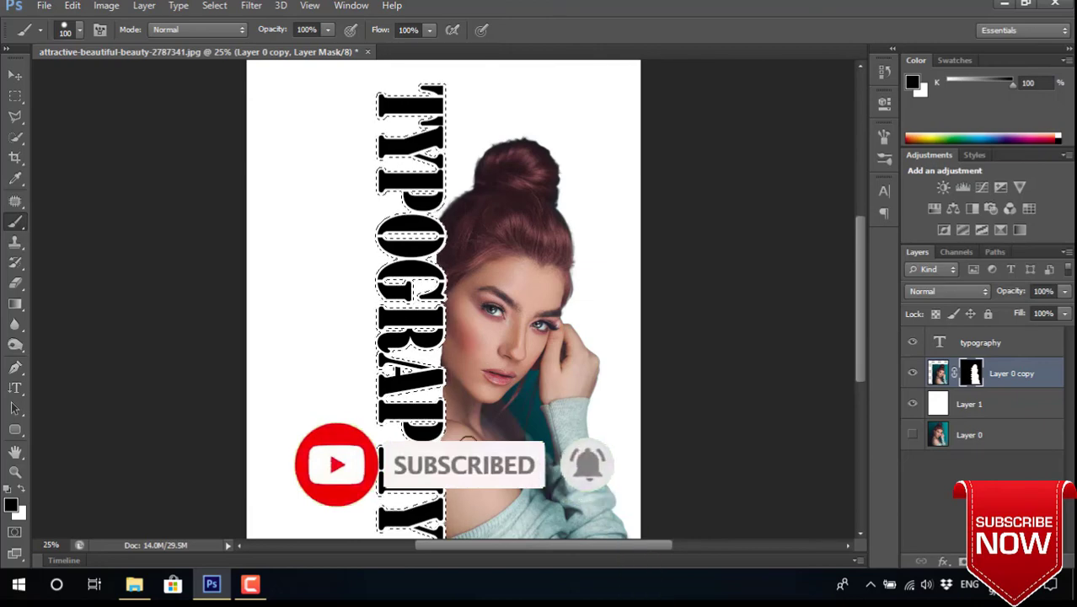
pyautogui.hotkey('ctrl', 'd')
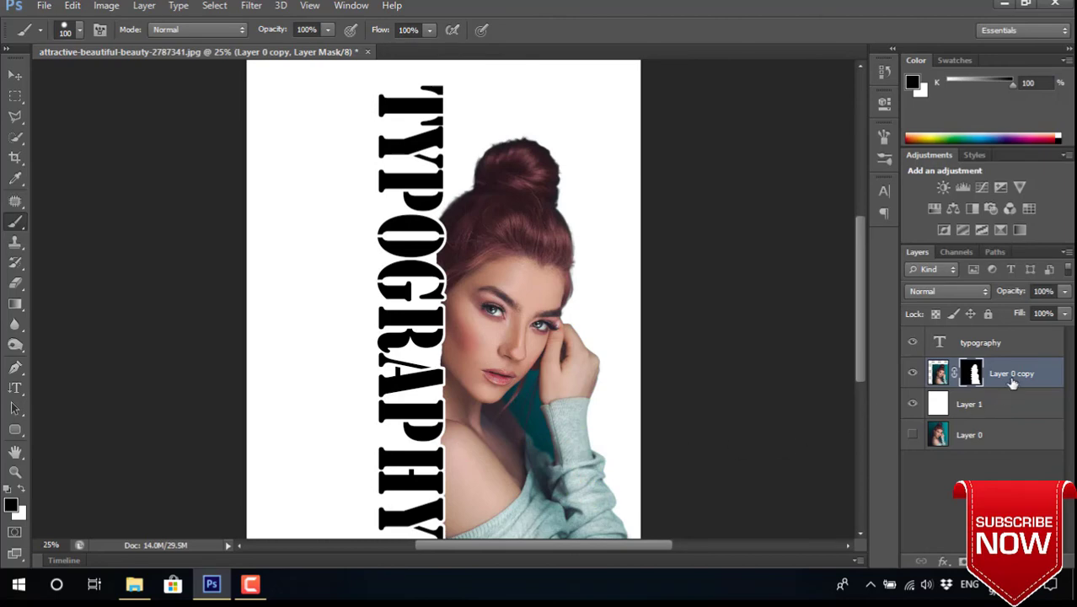
# - Duplicate Layer 0 copy above the typography layer and delete the duplicate's layer mask
pyautogui.hotkey('ctrl', '2')
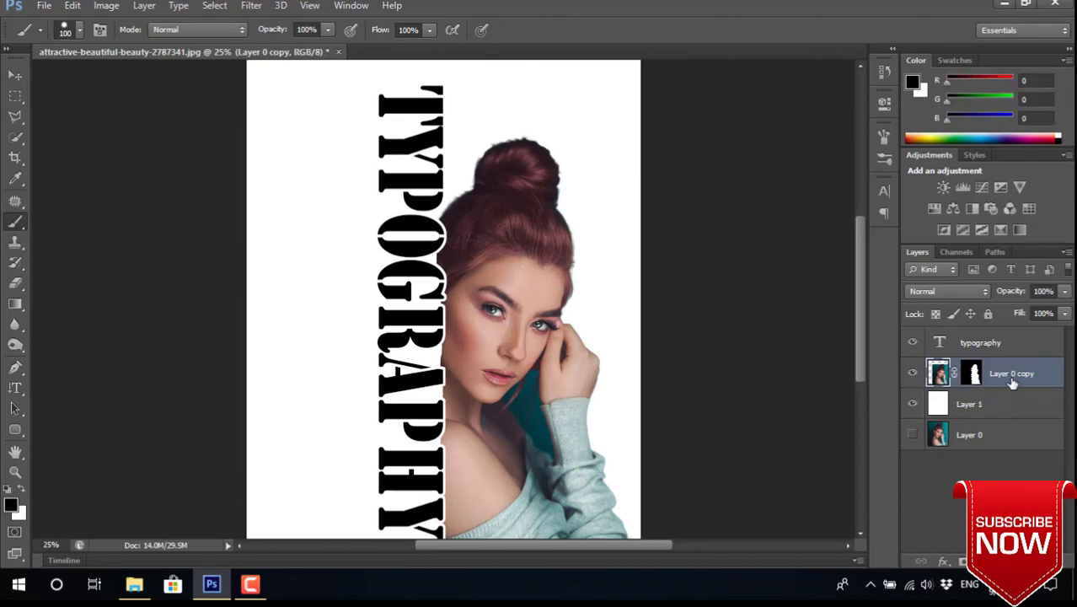
pyautogui.hotkey('ctrl', 'j')
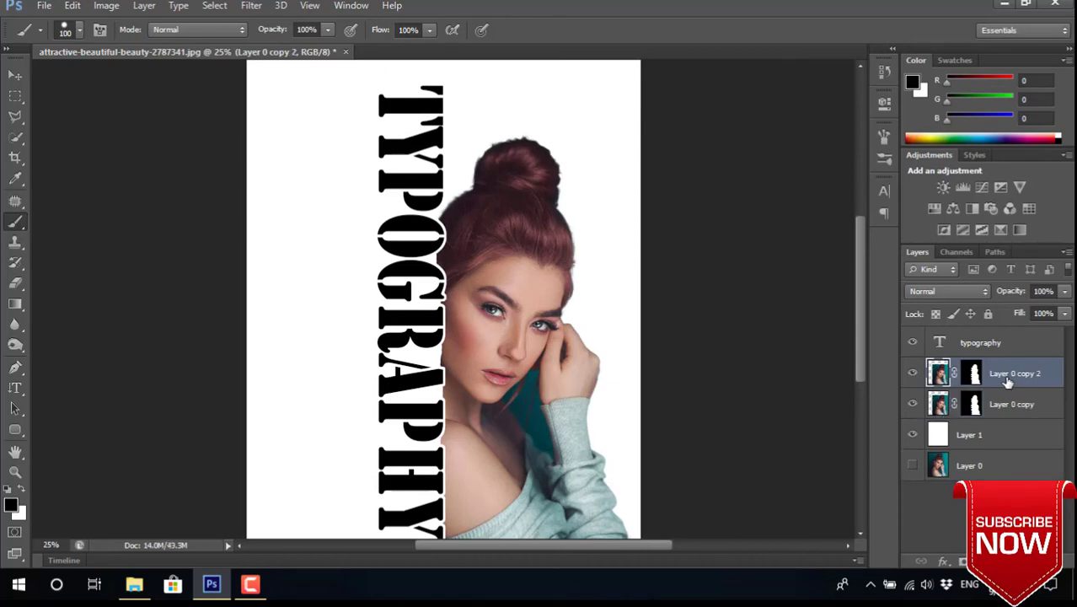
pyautogui.moveTo(1007, 381); pyautogui.dragTo(1004, 328)
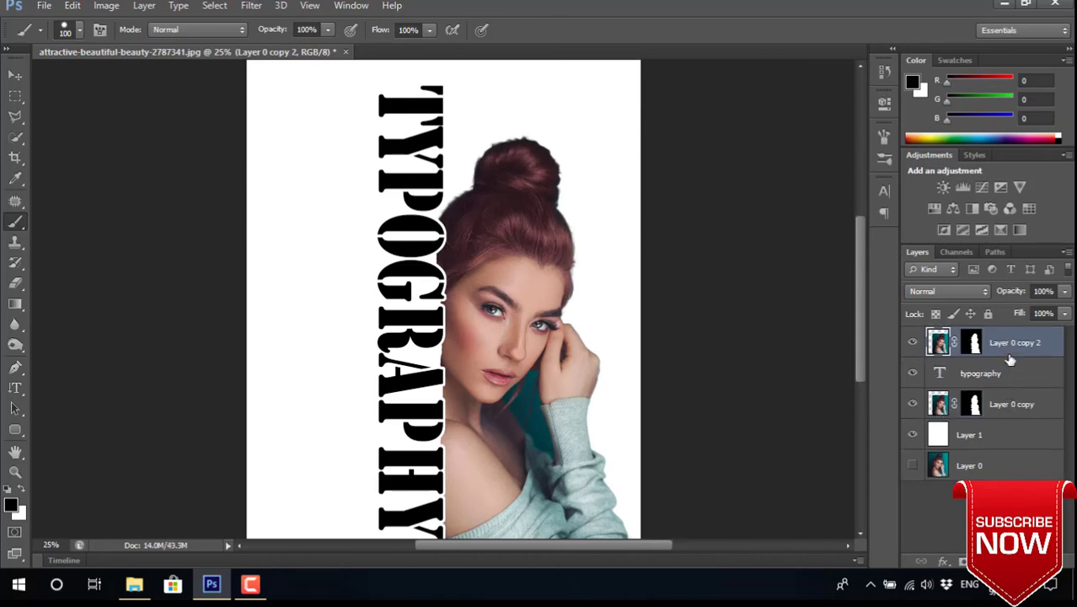
pyautogui.click(973, 343)
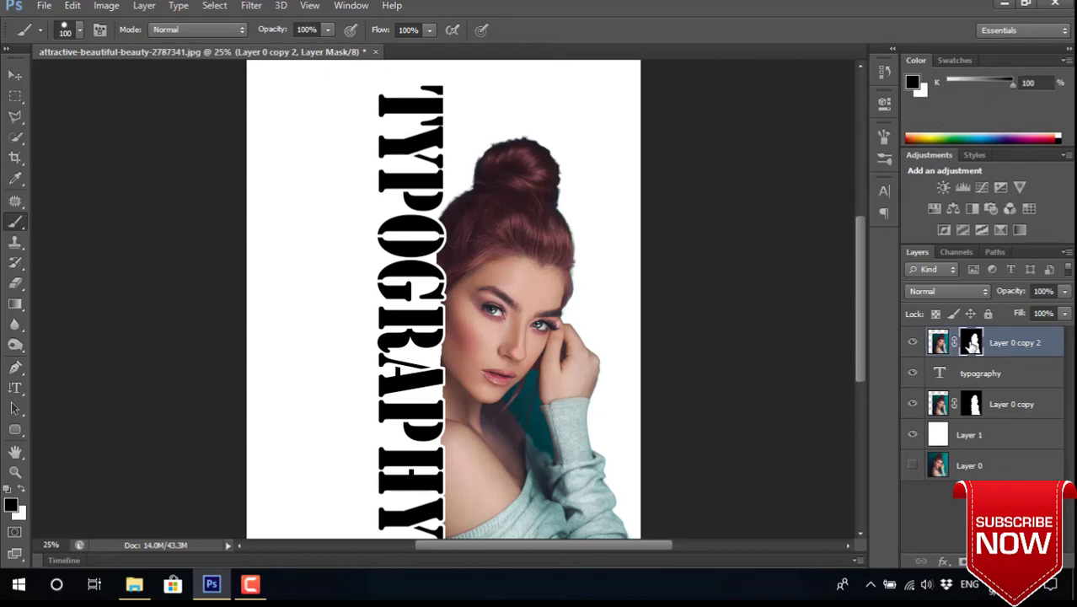
pyautogui.rightClick(973, 343)
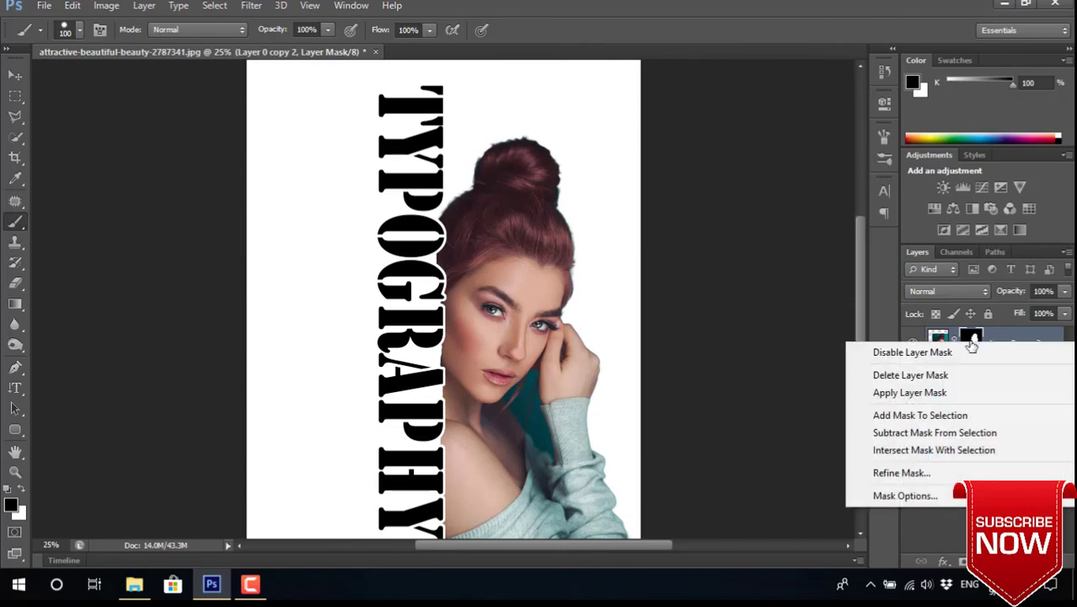
pyautogui.click(959, 374)
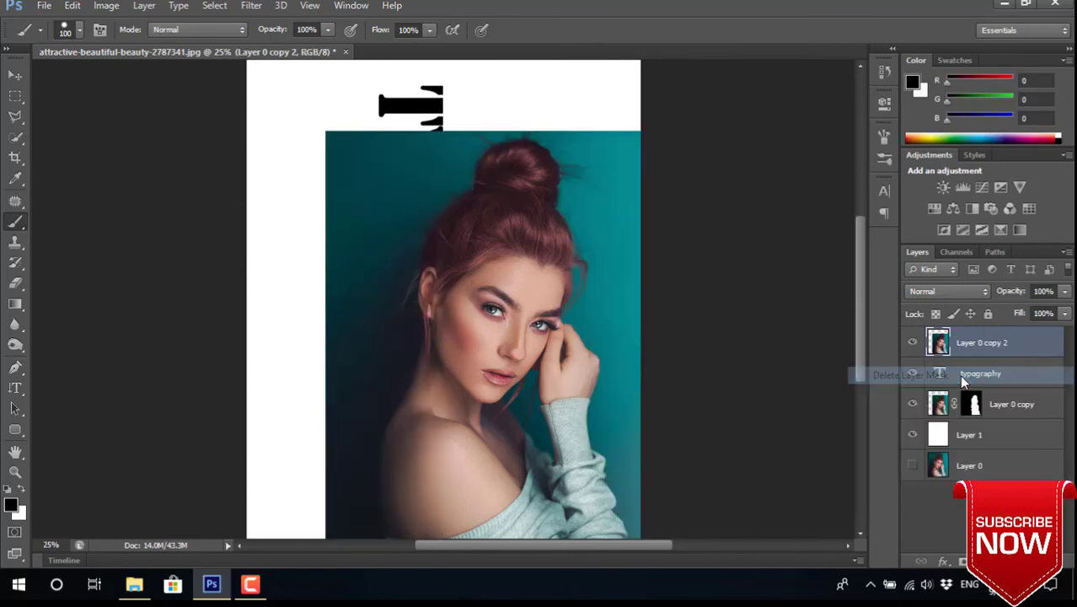
# - Clip Layer 0 copy 2 to the TYPOGRAPHY text layer and zoom out to review
pyautogui.rightClick(1018, 346)
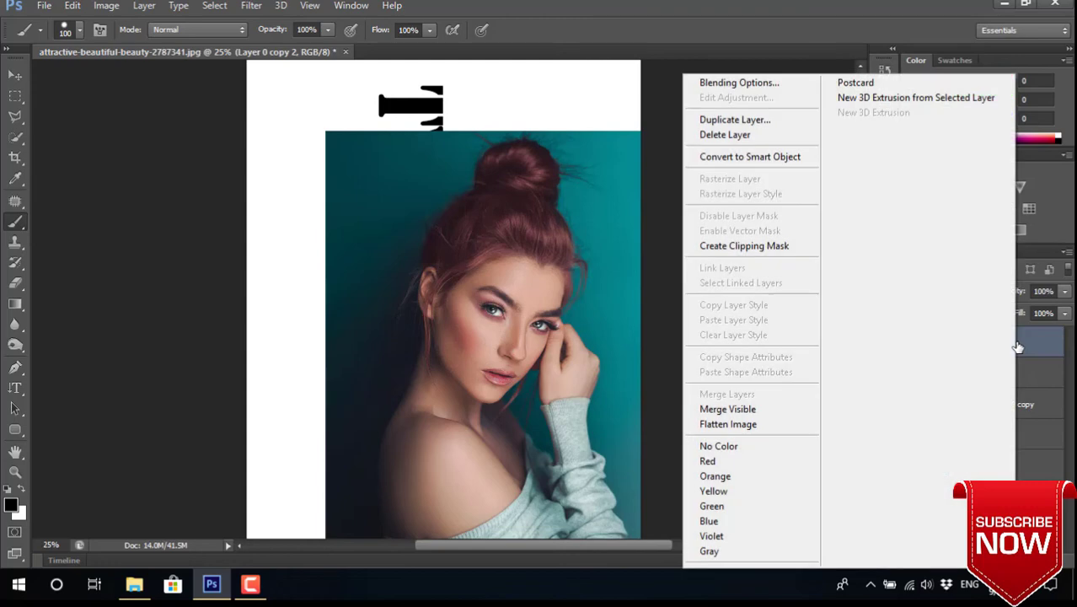
pyautogui.click(802, 246)
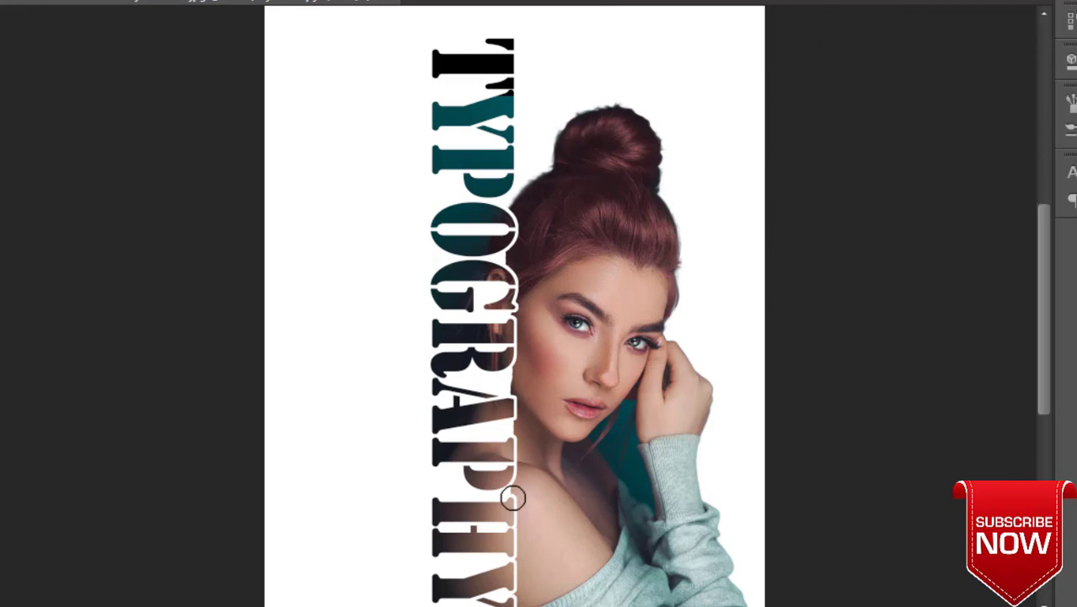
pyautogui.hotkey('ctrl', '-')
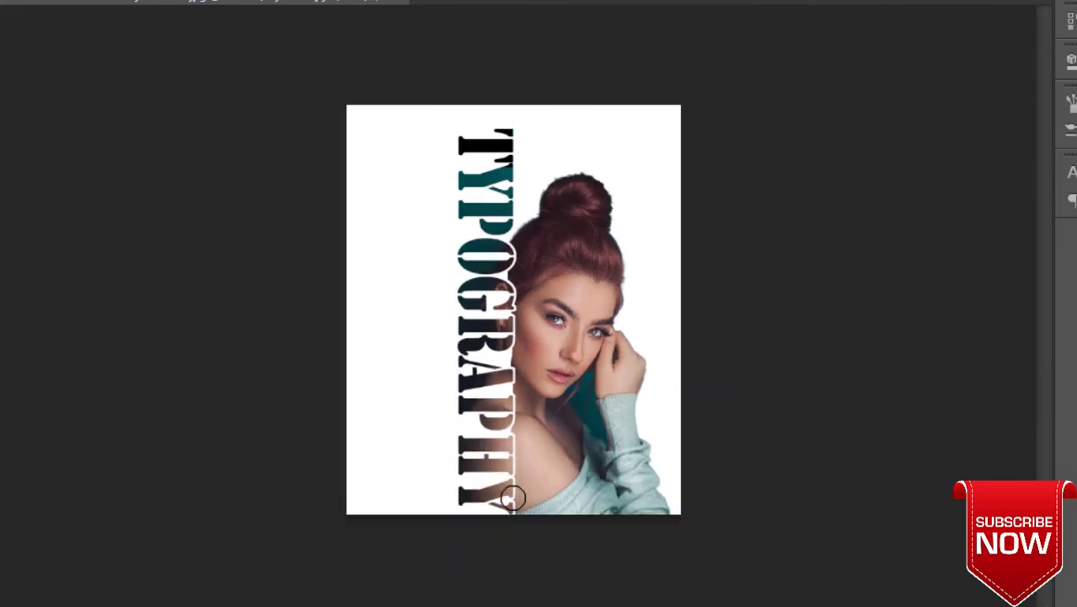